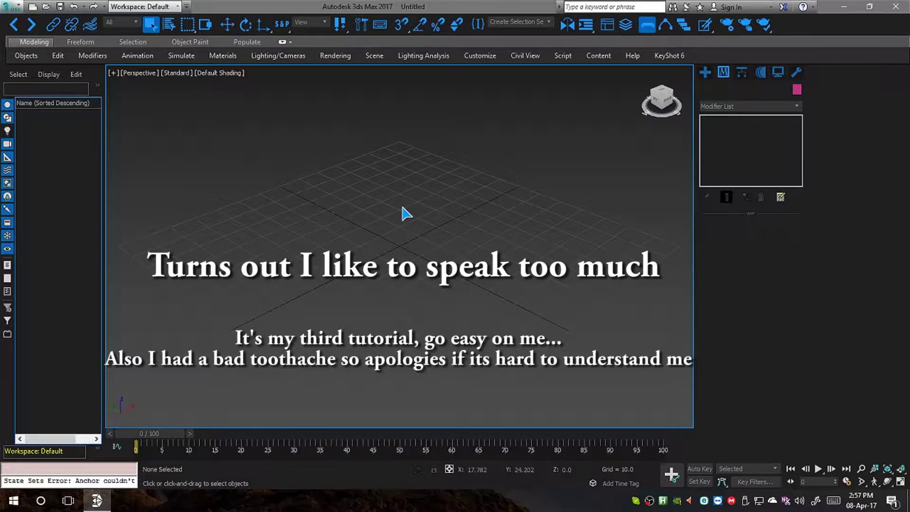
Choose Box from the Standard Primitives on the Create panel
{"action": "left_click", "coordinate": [705, 72]}
{"action": "left_click", "coordinate": [730, 142]}
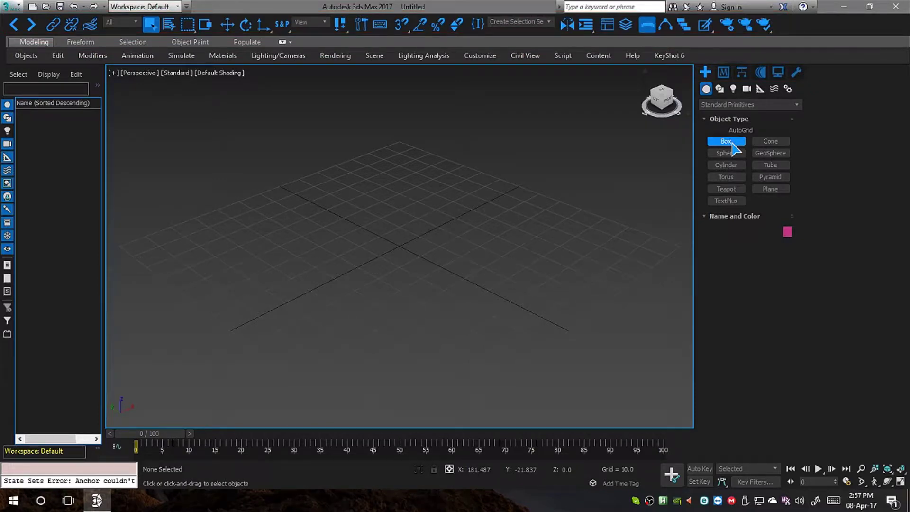
Draw Teapot001 from the grid centre with a radius of 34.513
{"action": "left_click", "coordinate": [769, 190]}
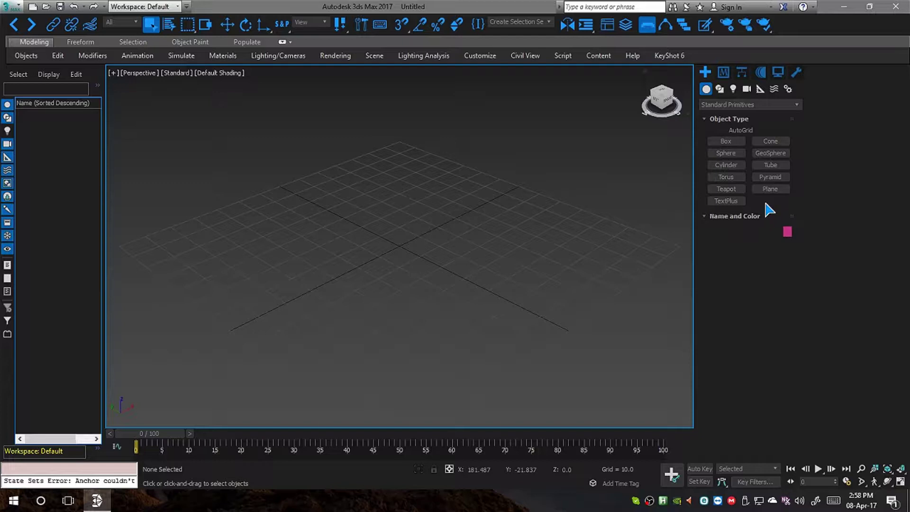
{"action": "left_click", "coordinate": [734, 199]}
{"action": "left_click", "coordinate": [725, 190]}
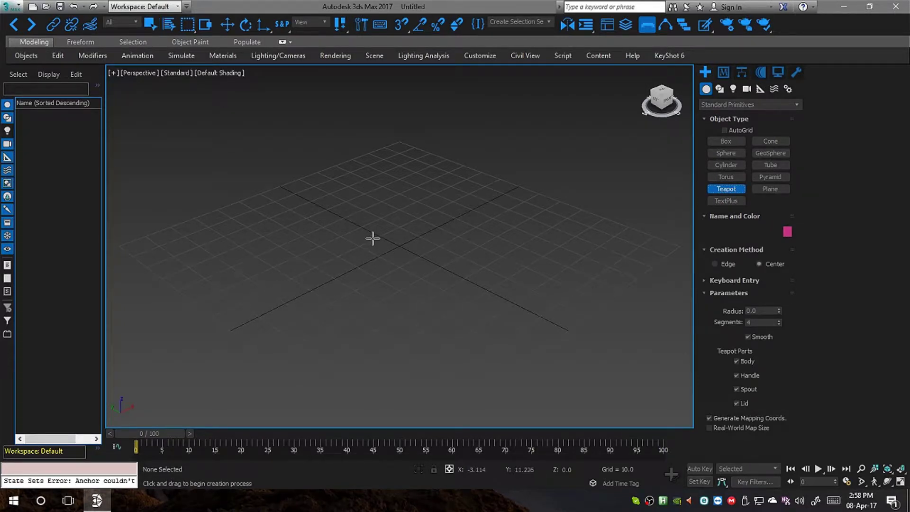
{"action": "middle_click_drag", "start_coordinate": [371, 240], "coordinate": [341, 251], "text": "alt"}
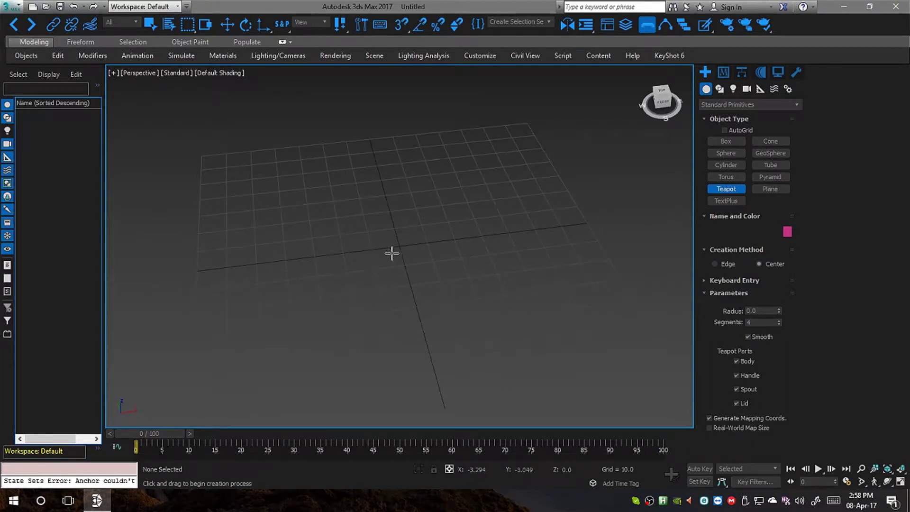
{"action": "left_click_drag", "start_coordinate": [378, 243], "coordinate": [469, 272]}
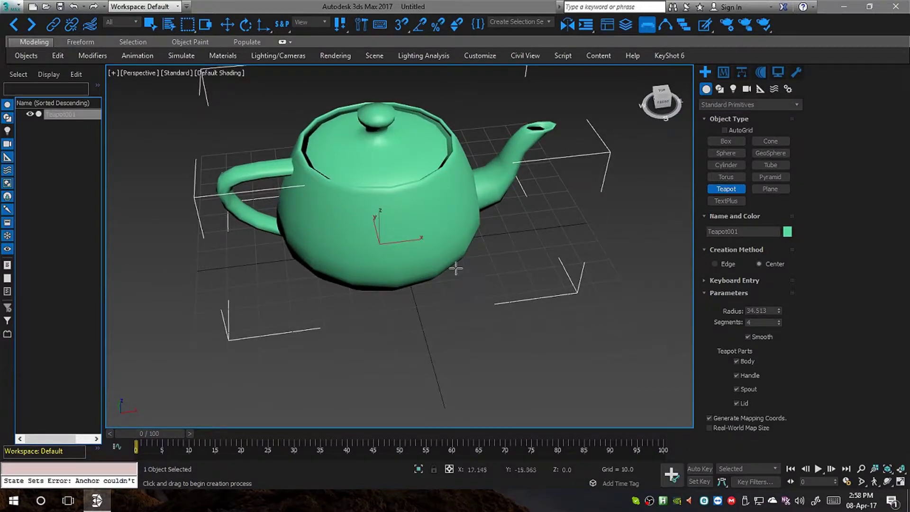
{"action": "middle_click_drag", "start_coordinate": [469, 272], "coordinate": [447, 268]}
{"action": "right_click", "coordinate": [273, 138]}
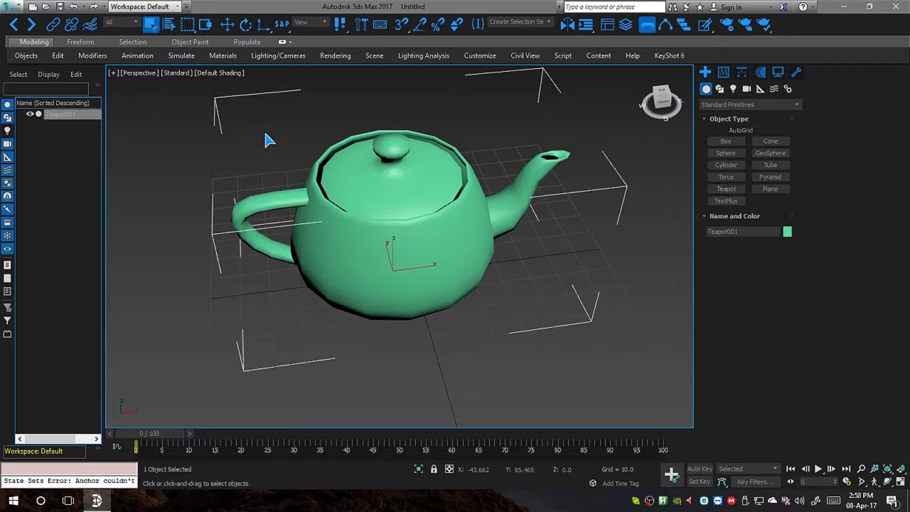
{"action": "left_click", "coordinate": [221, 74]}
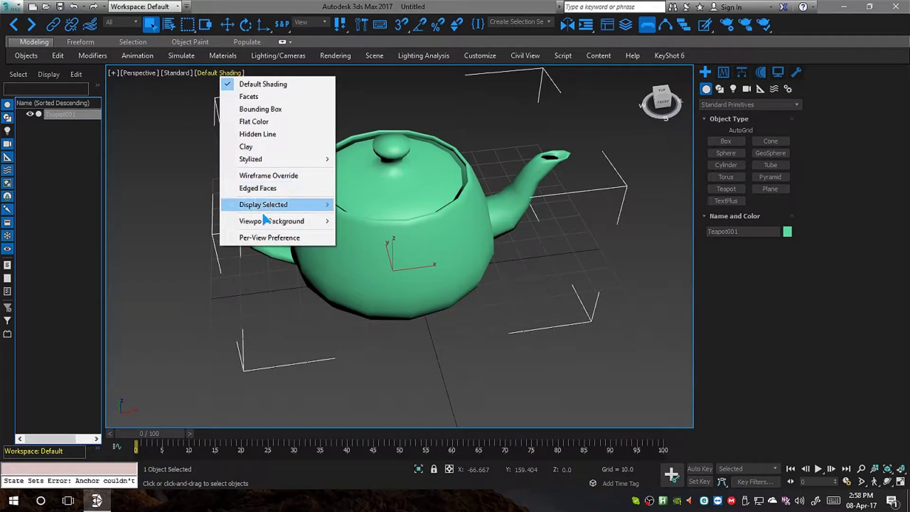
Set the selected teapot to With Edged Faces and turn off Selection Brackets in Per-View Preferences
{"action": "mouse_move", "coordinate": [251, 204]}
{"action": "left_click", "coordinate": [203, 200]}
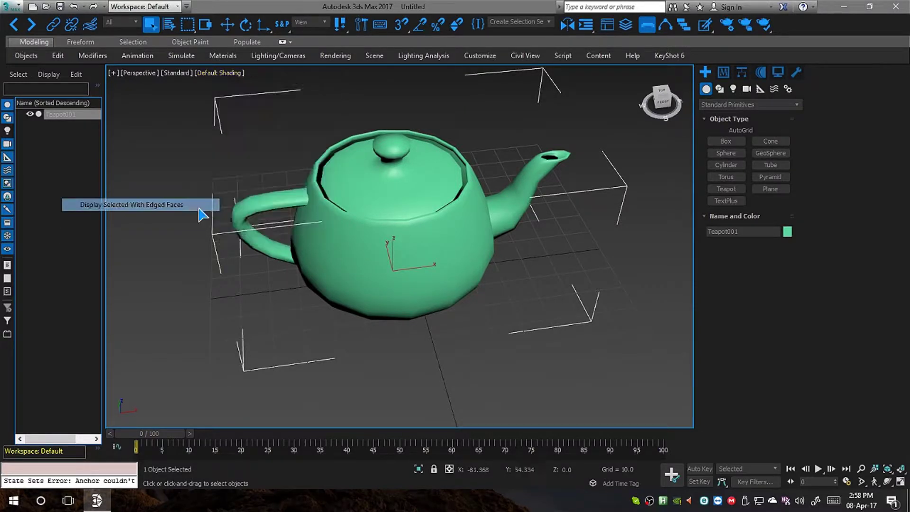
{"action": "left_click", "coordinate": [219, 72]}
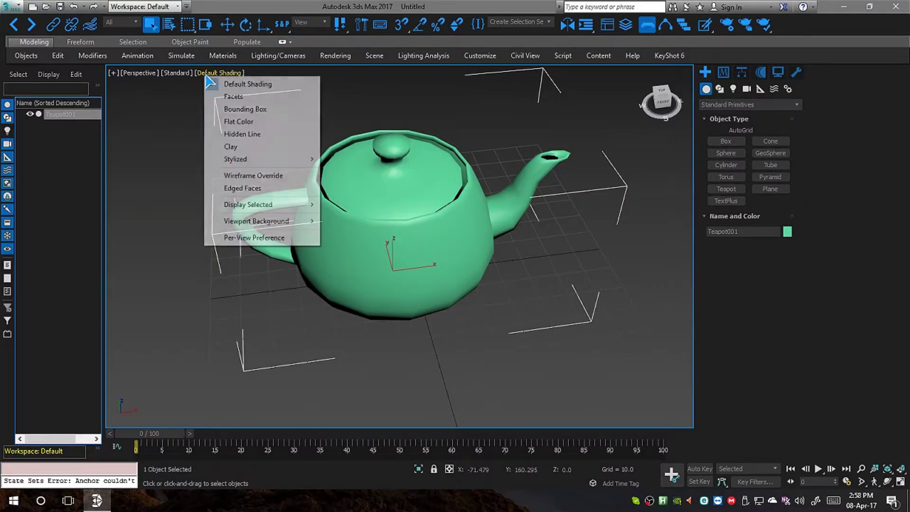
{"action": "left_click", "coordinate": [247, 237]}
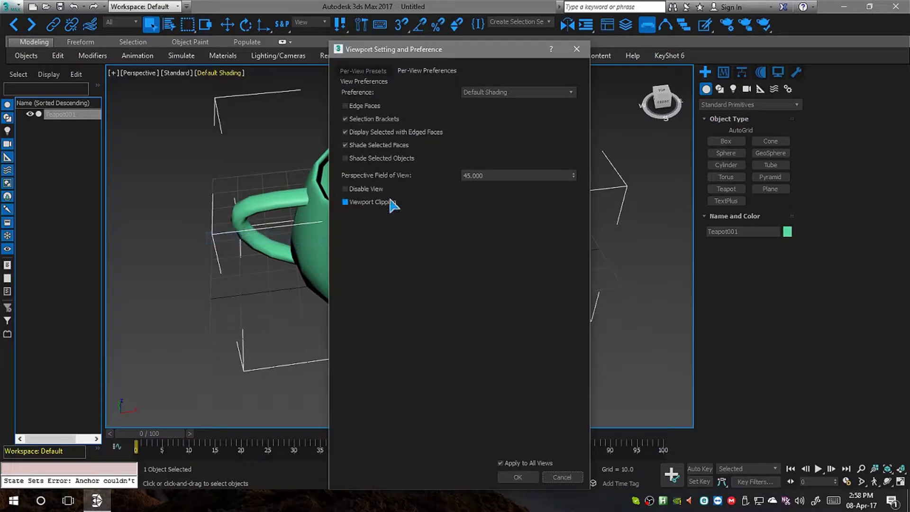
{"action": "left_click", "coordinate": [359, 122]}
{"action": "left_click", "coordinate": [518, 477]}
{"action": "scroll", "coordinate": [419, 277], "scroll_direction": "down", "scroll_amount": 3}
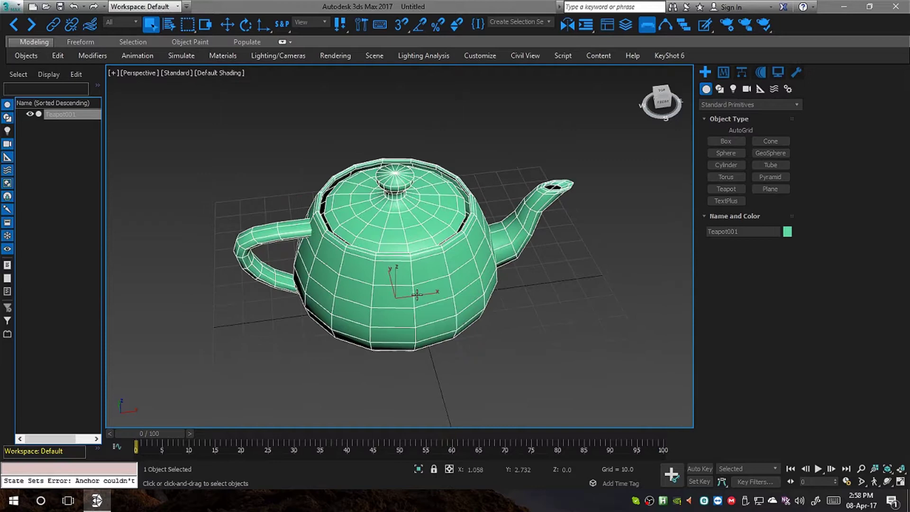
{"action": "mouse_move", "coordinate": [419, 277]}
{"action": "middle_mouse_down", "text": "alt"}
{"action": "mouse_move", "coordinate": [404, 258]}
{"action": "mouse_move", "coordinate": [429, 297]}
{"action": "mouse_move", "coordinate": [435, 273]}
{"action": "mouse_move", "coordinate": [424, 291]}
{"action": "middle_mouse_up", "text": "alt"}
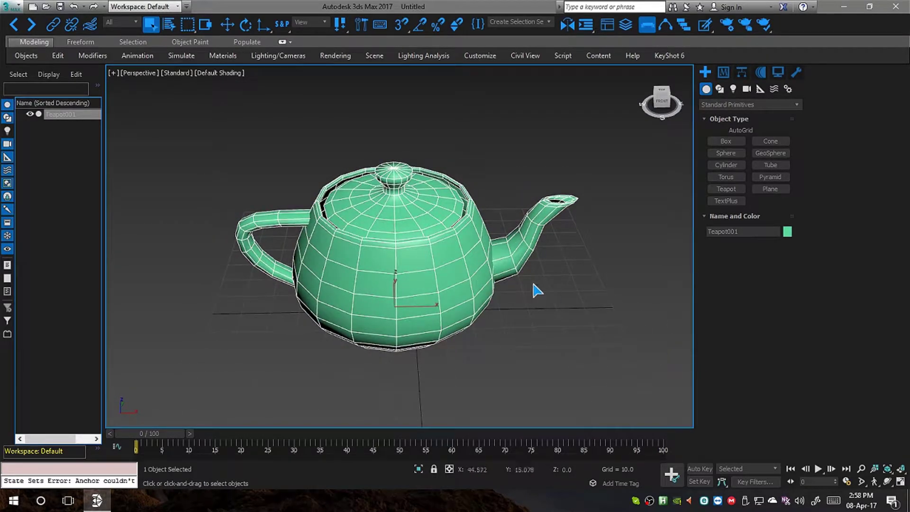
{"action": "middle_click_drag", "start_coordinate": [468, 269], "coordinate": [467, 270], "text": "alt"}
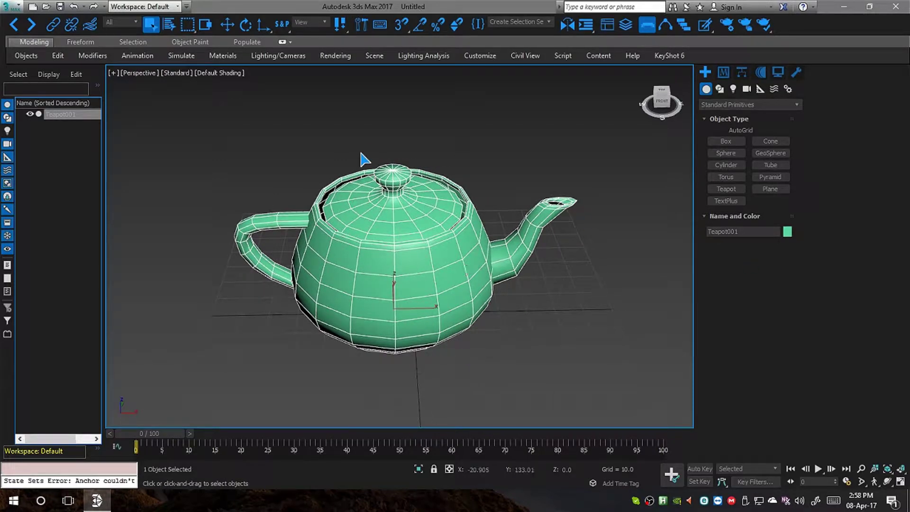
Convert Teapot001 to Editable Poly from the modifier stack's right-click menu
{"action": "left_click", "coordinate": [723, 73]}
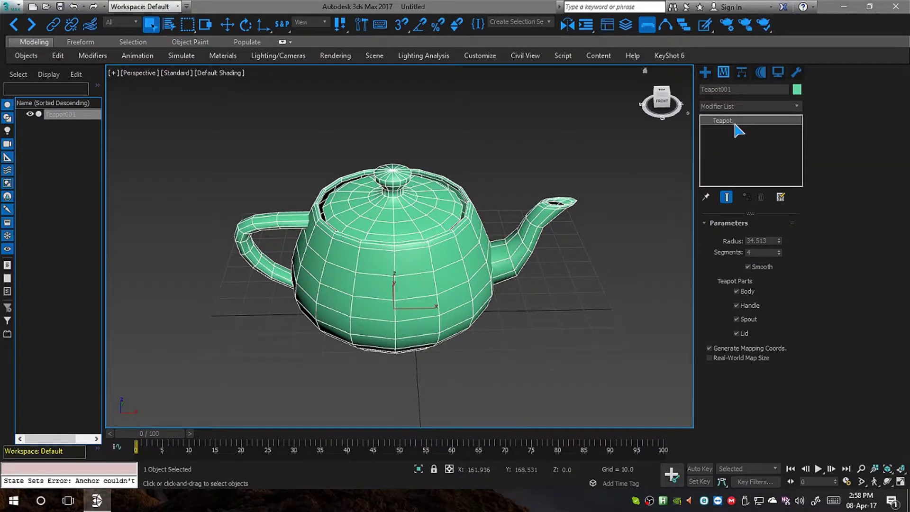
{"action": "right_click", "coordinate": [735, 123]}
{"action": "left_click", "coordinate": [783, 209]}
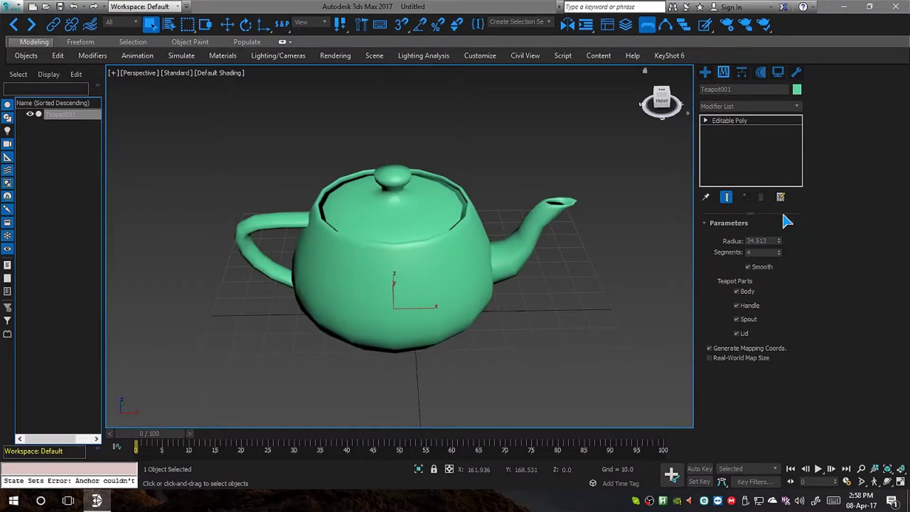
{"action": "middle_click_drag", "start_coordinate": [462, 260], "coordinate": [422, 235]}
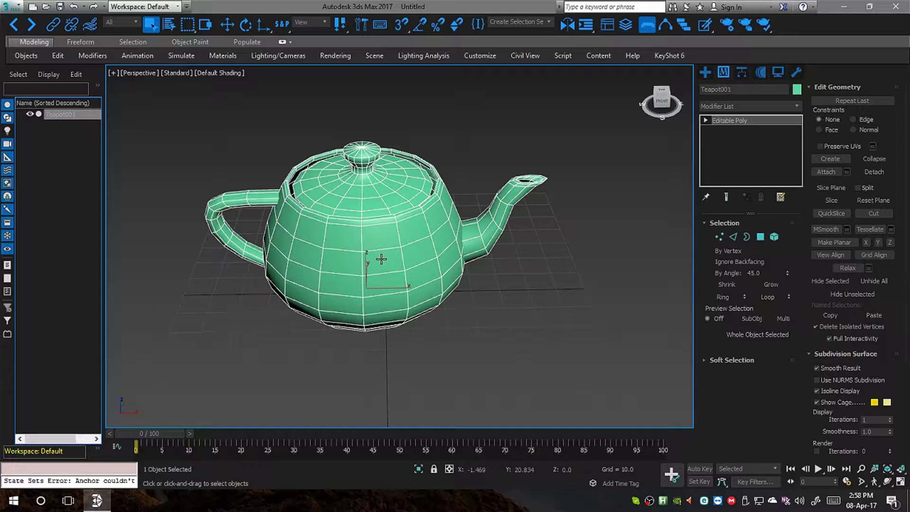
{"action": "middle_click_drag", "start_coordinate": [381, 259], "coordinate": [390, 264]}
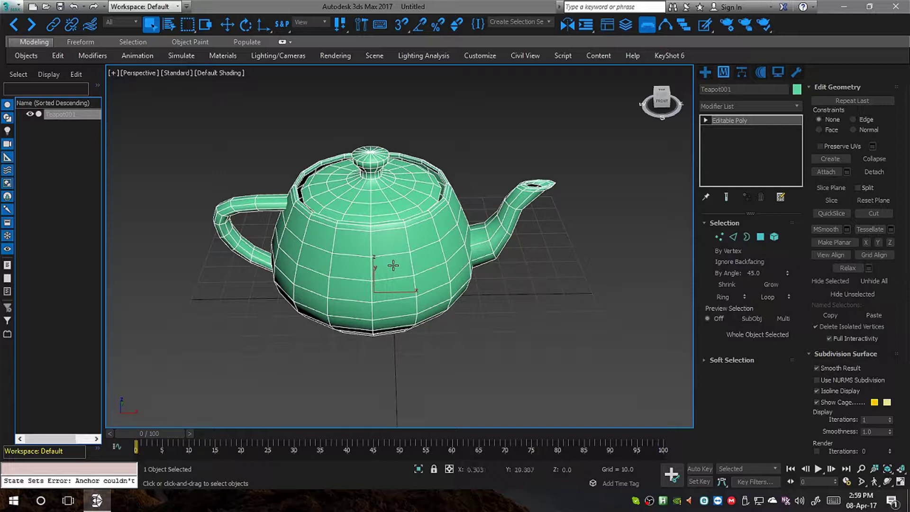
Scale the teapot to 1000%
{"action": "key", "text": "r"}
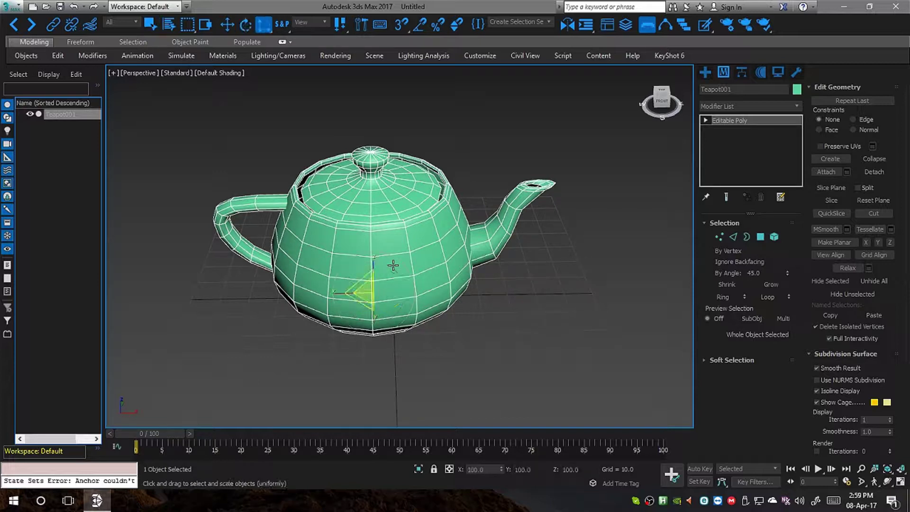
{"action": "double_click", "coordinate": [491, 469]}
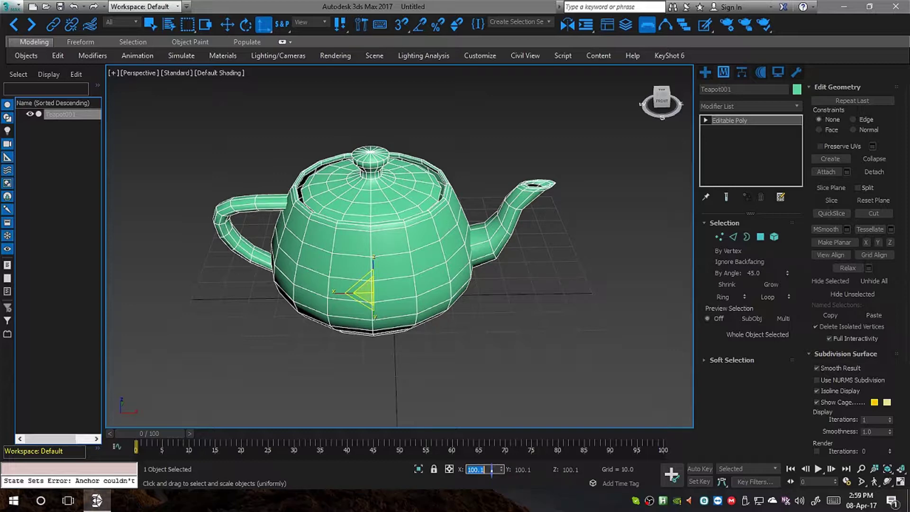
{"action": "type", "text": "1000"}
{"action": "key", "text": "Return"}
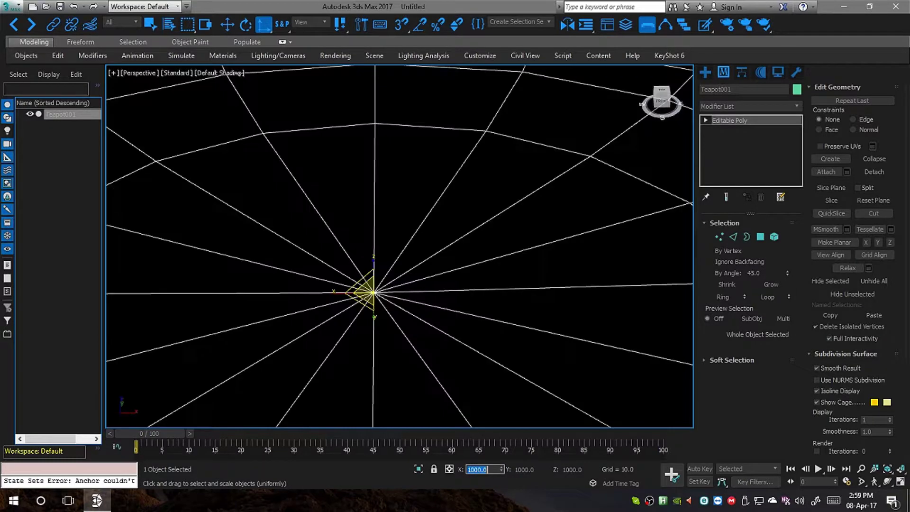
{"action": "scroll", "coordinate": [443, 314], "scroll_direction": "down", "scroll_amount": 10}
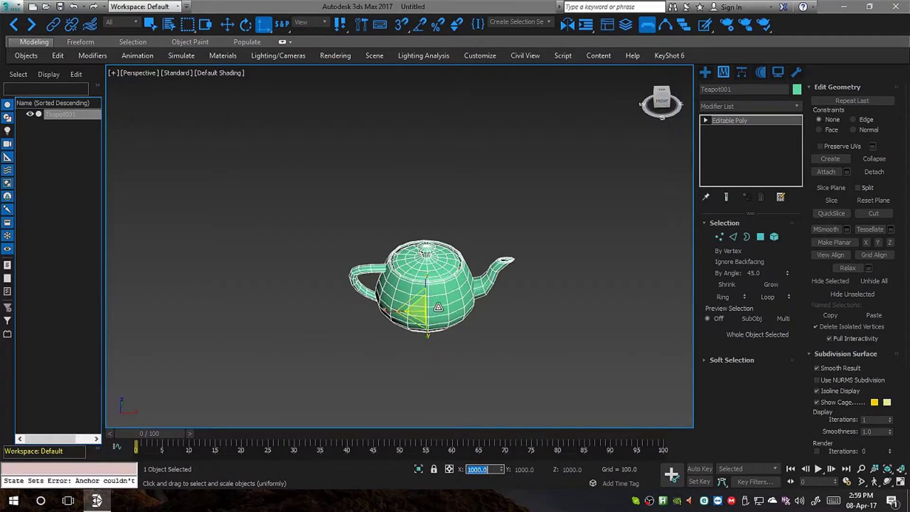
{"action": "scroll", "coordinate": [443, 314], "scroll_direction": "up", "scroll_amount": 3}
{"action": "middle_click_drag", "start_coordinate": [443, 314], "coordinate": [429, 334], "text": "alt"}
With Angle Snap on, rotate the teapot -25° about Y and make it See-Through
{"action": "key", "text": "e"}
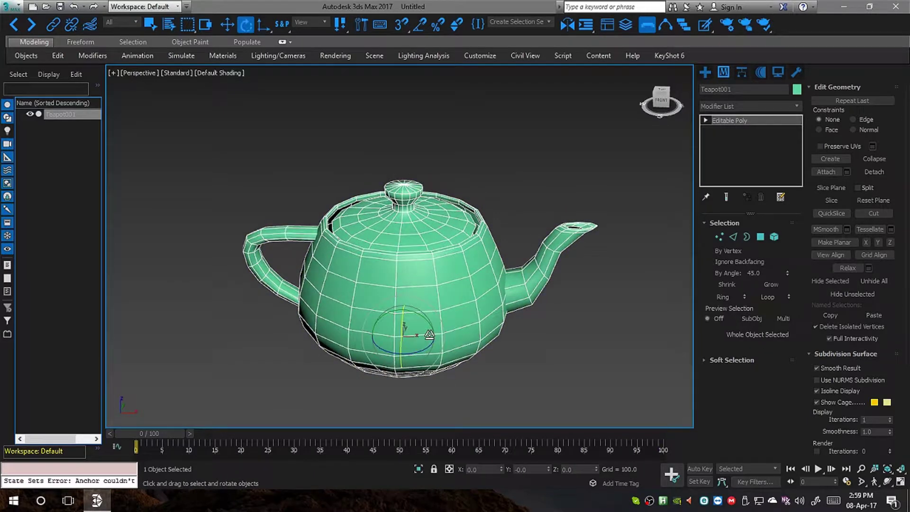
{"action": "left_click", "coordinate": [424, 30]}
{"action": "left_click_drag", "start_coordinate": [424, 319], "coordinate": [407, 314]}
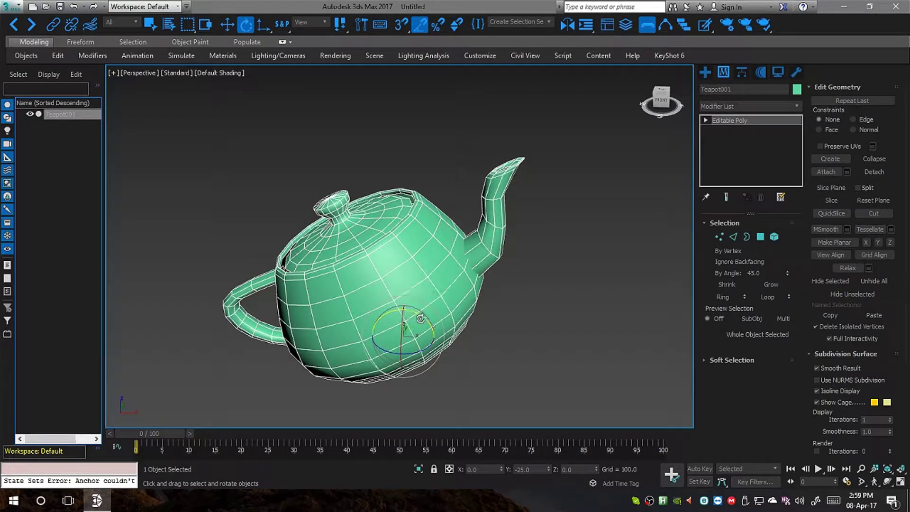
{"action": "mouse_move", "coordinate": [426, 327]}
{"action": "middle_mouse_down", "text": "alt"}
{"action": "mouse_move", "coordinate": [413, 337]}
{"action": "mouse_move", "coordinate": [423, 316]}
{"action": "middle_mouse_up", "text": "alt"}
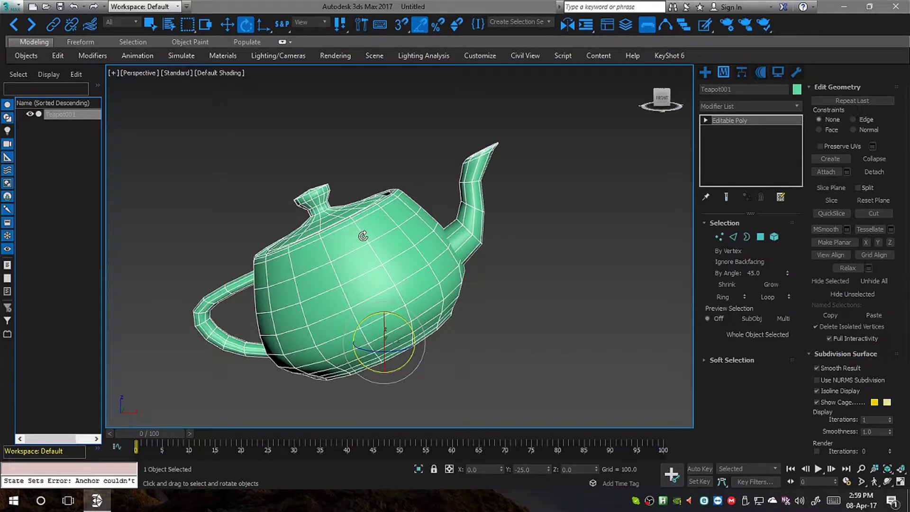
{"action": "key", "text": "alt+x"}
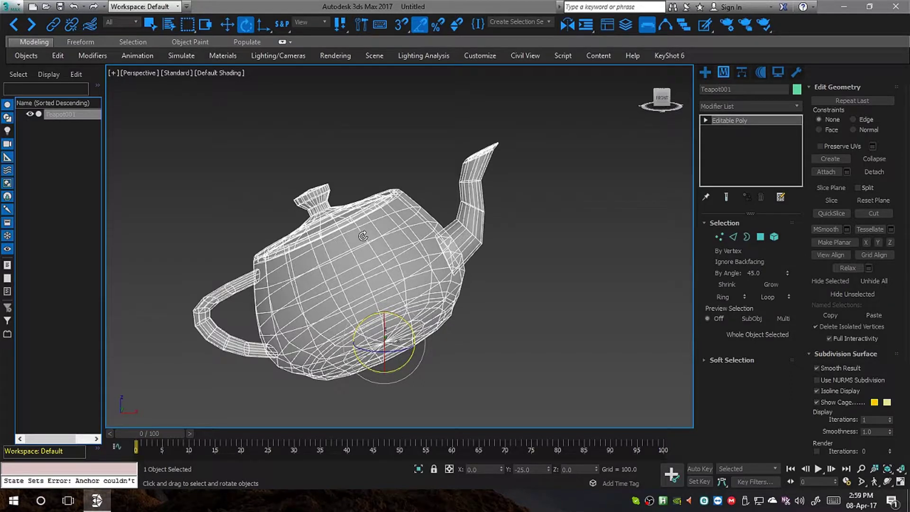
Freeze Teapot001 from the quad menu and switch the viewport to Front view
{"action": "right_click", "coordinate": [363, 236]}
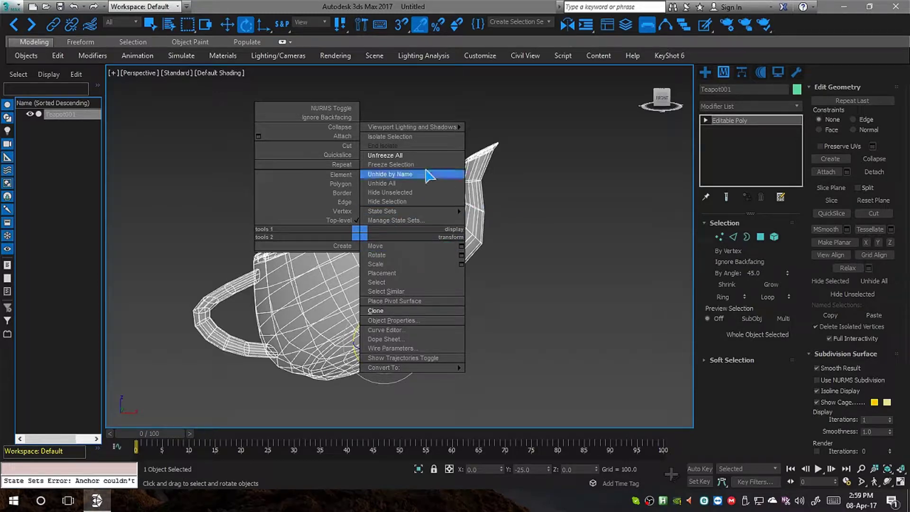
{"action": "left_click", "coordinate": [405, 165]}
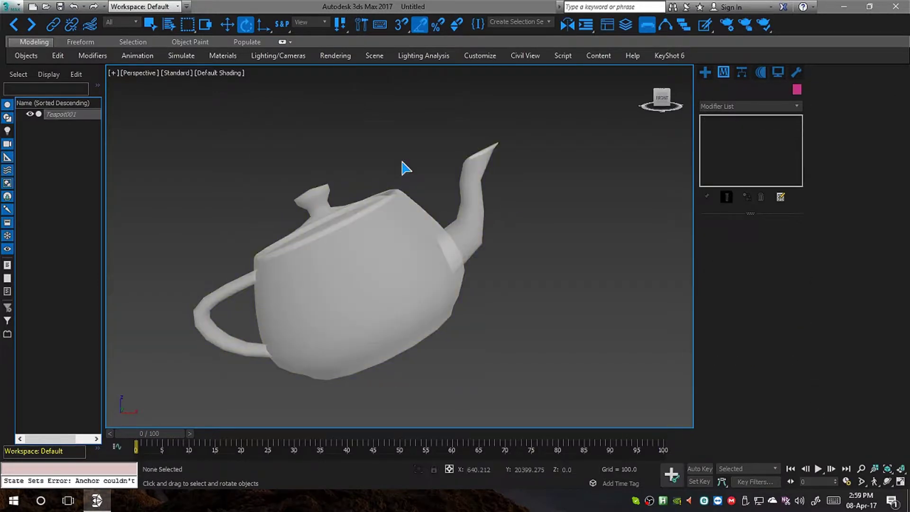
{"action": "key", "text": "f"}
{"action": "scroll", "coordinate": [406, 254], "scroll_direction": "down", "scroll_amount": 6}
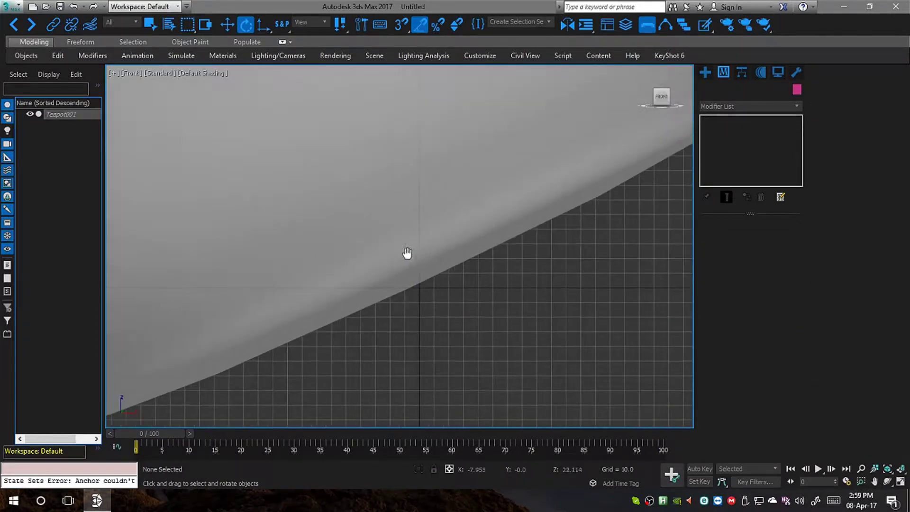
{"action": "scroll", "coordinate": [390, 278], "scroll_direction": "up", "scroll_amount": 3}
{"action": "middle_click_drag", "start_coordinate": [412, 316], "coordinate": [399, 314]}
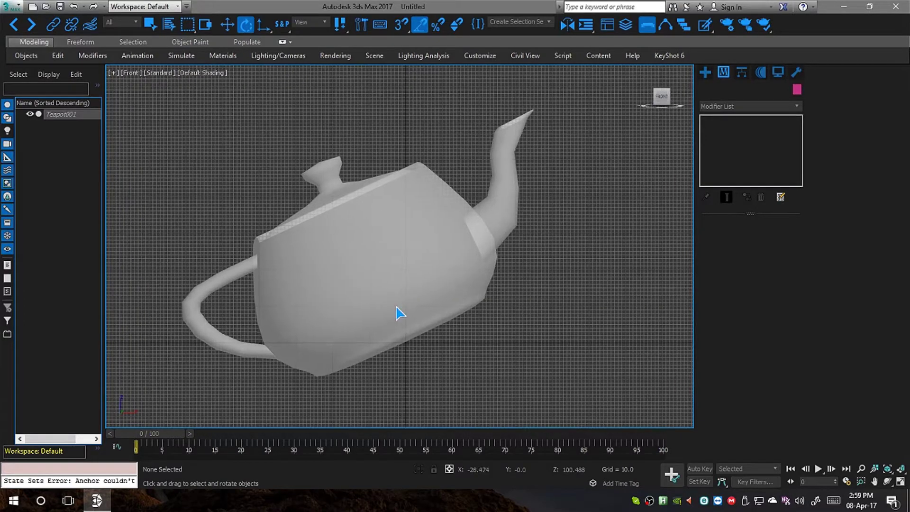
Pick Bones from the Systems category of the Create panel
{"action": "left_click", "coordinate": [705, 72]}
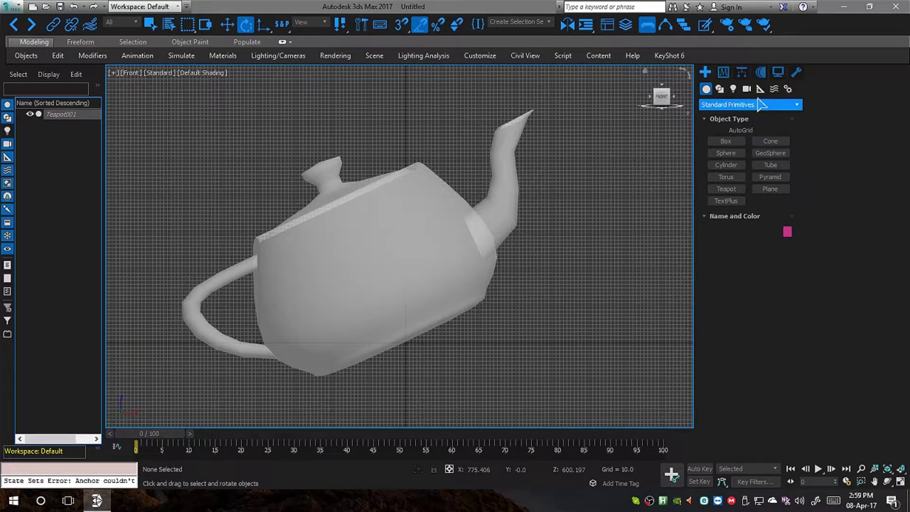
{"action": "left_click", "coordinate": [788, 90]}
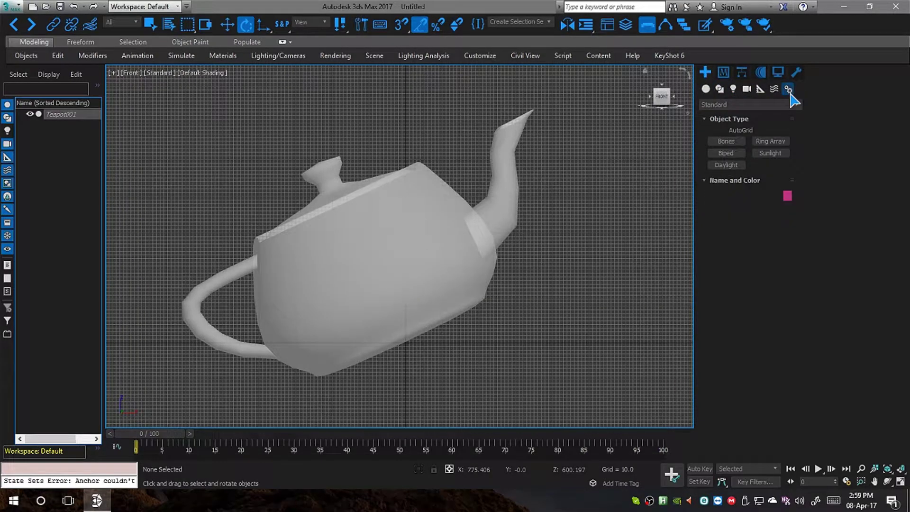
{"action": "left_click", "coordinate": [725, 141]}
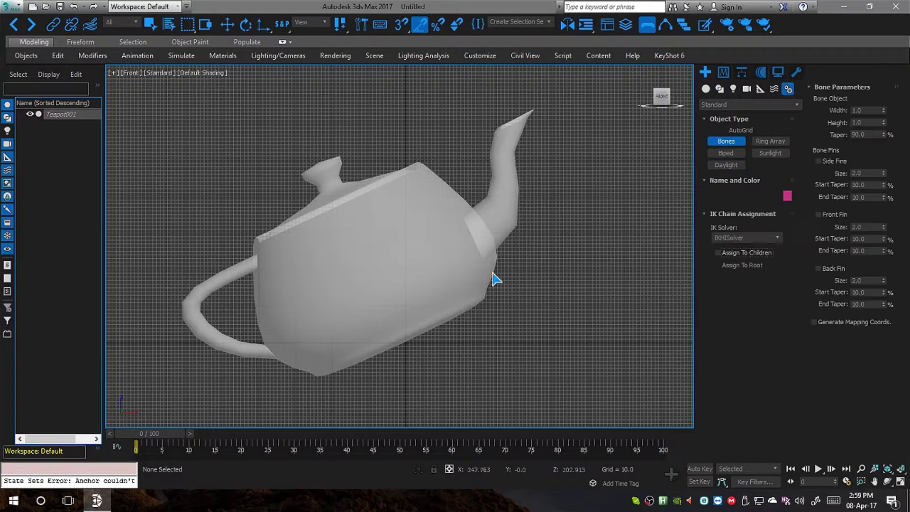
Place joints from the teapot's base through the spout to its tip, creating Bone001–Bone005
{"action": "left_click", "coordinate": [403, 339]}
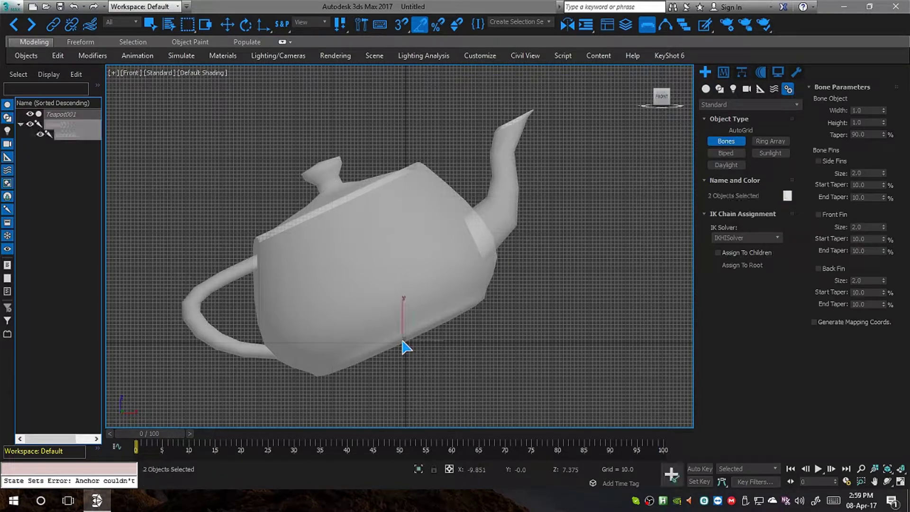
{"action": "left_click", "coordinate": [475, 243]}
{"action": "left_click", "coordinate": [504, 218]}
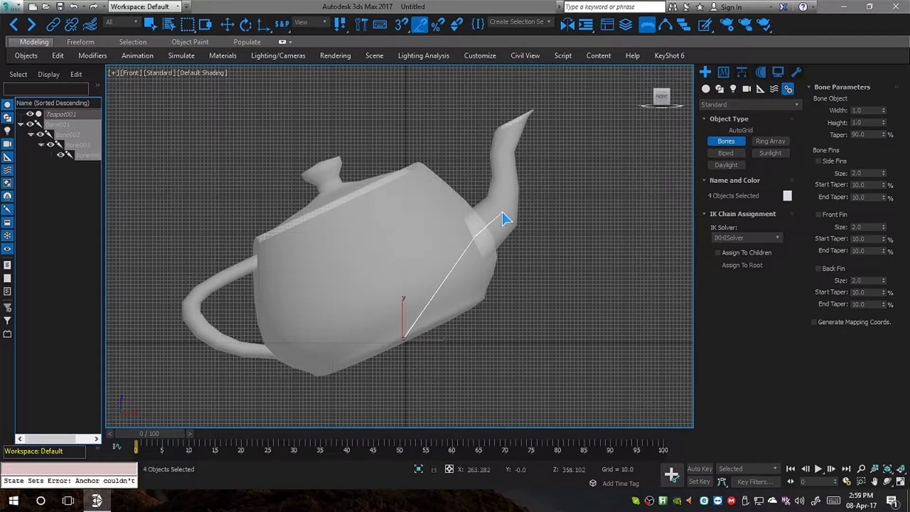
{"action": "left_click", "coordinate": [505, 167]}
{"action": "left_click", "coordinate": [517, 124]}
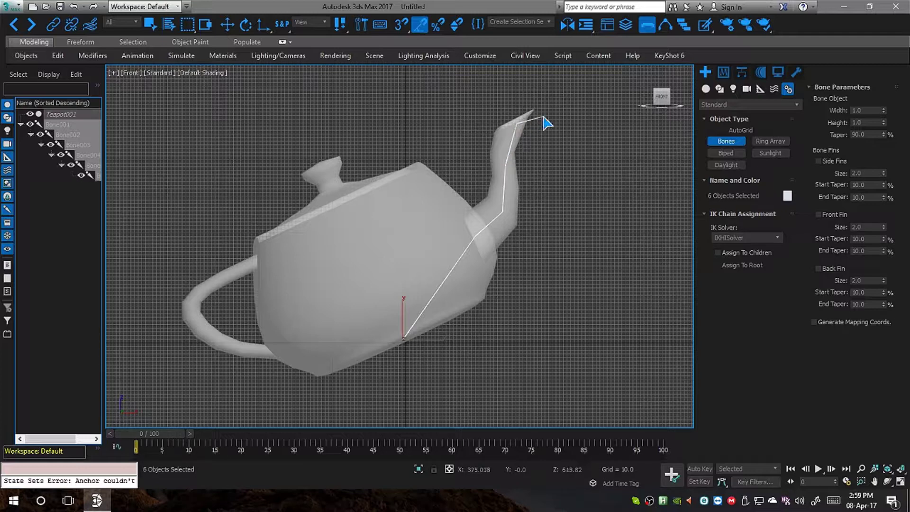
{"action": "right_click", "coordinate": [544, 119]}
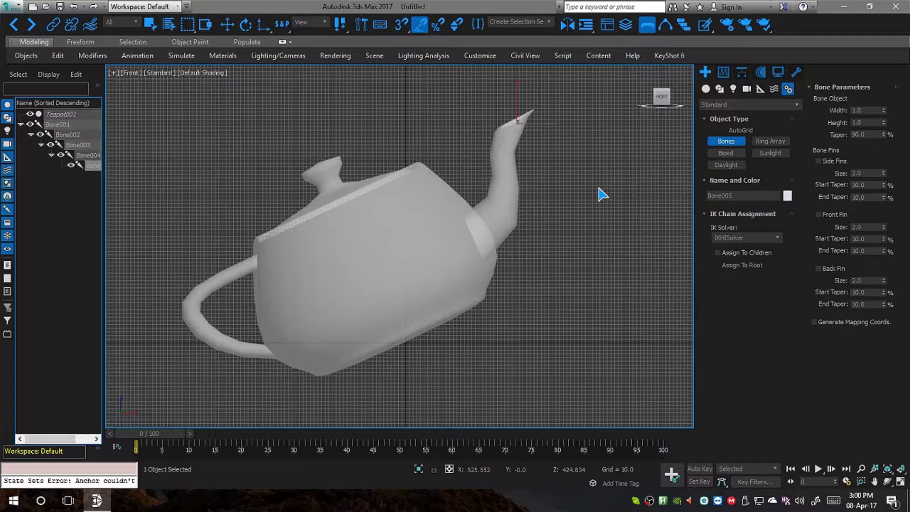
{"action": "key", "text": "e"}
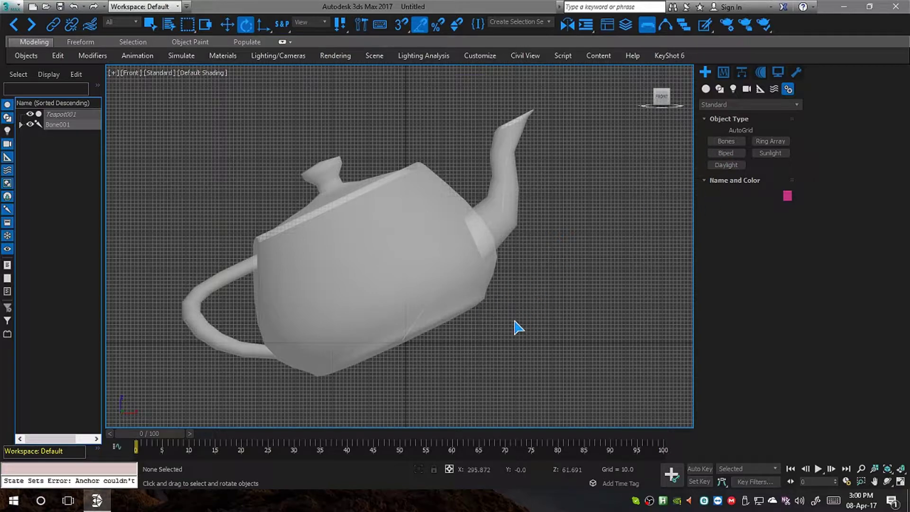
{"action": "middle_click_drag", "start_coordinate": [518, 327], "coordinate": [487, 312]}
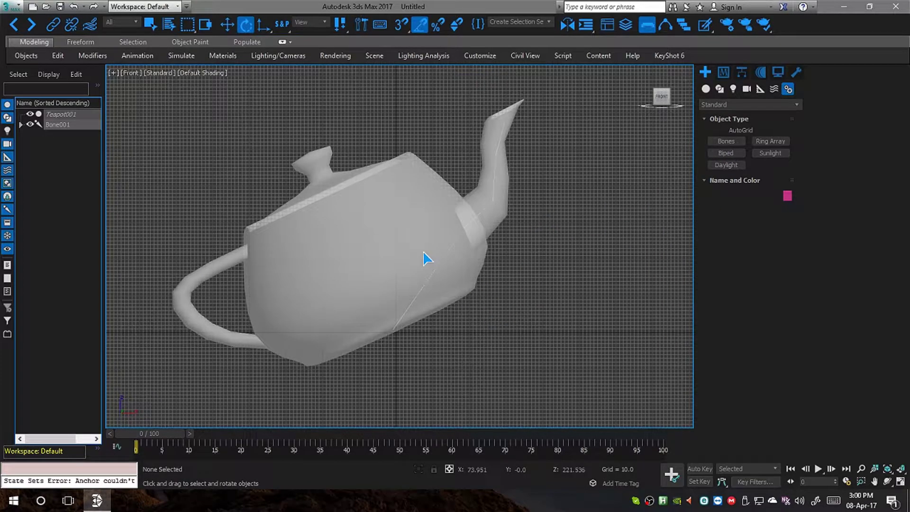
Unfreeze all objects, select Teapot001 and show its Editable Poly stack in the Modify panel
{"action": "right_click", "coordinate": [550, 248]}
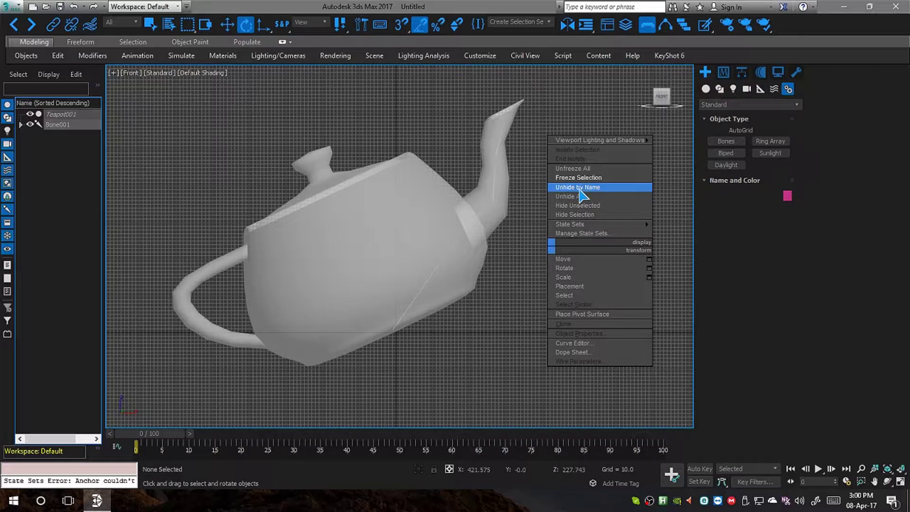
{"action": "left_click", "coordinate": [581, 169]}
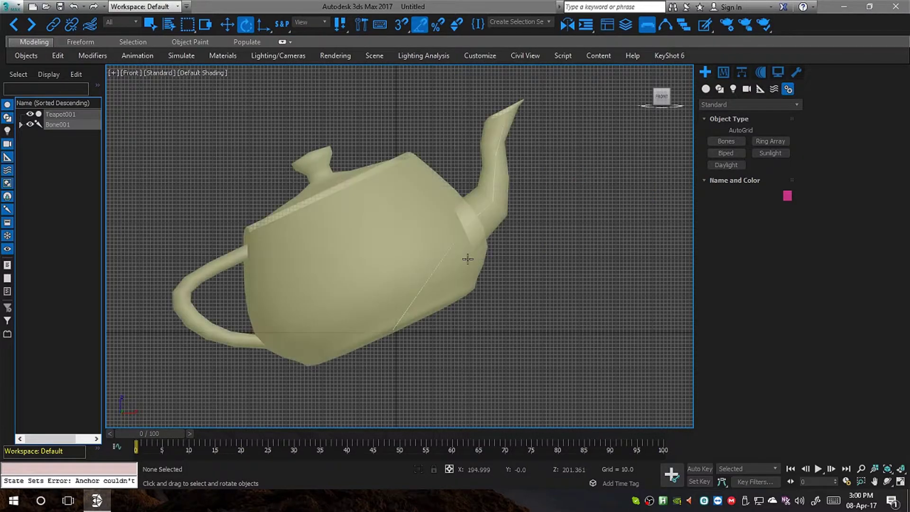
{"action": "left_click", "coordinate": [467, 258]}
{"action": "key", "text": "q"}
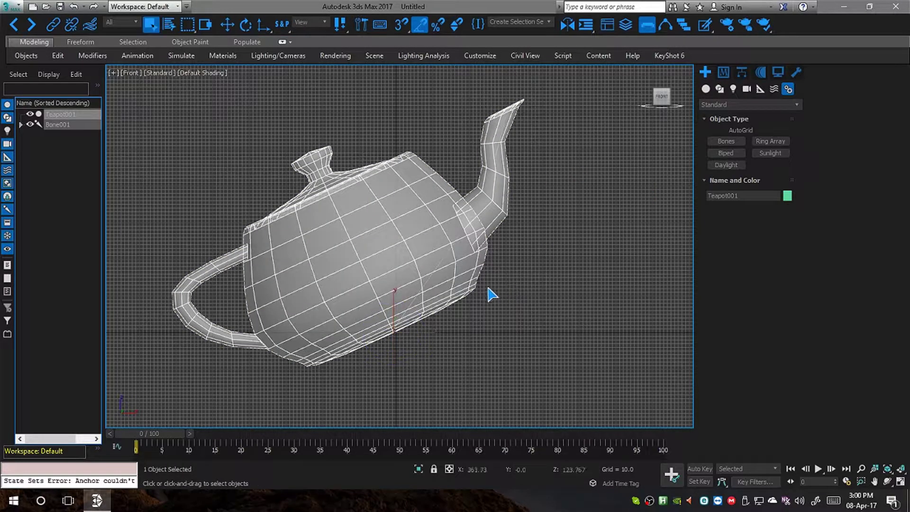
{"action": "middle_click_drag", "start_coordinate": [492, 294], "coordinate": [664, 204], "text": "alt"}
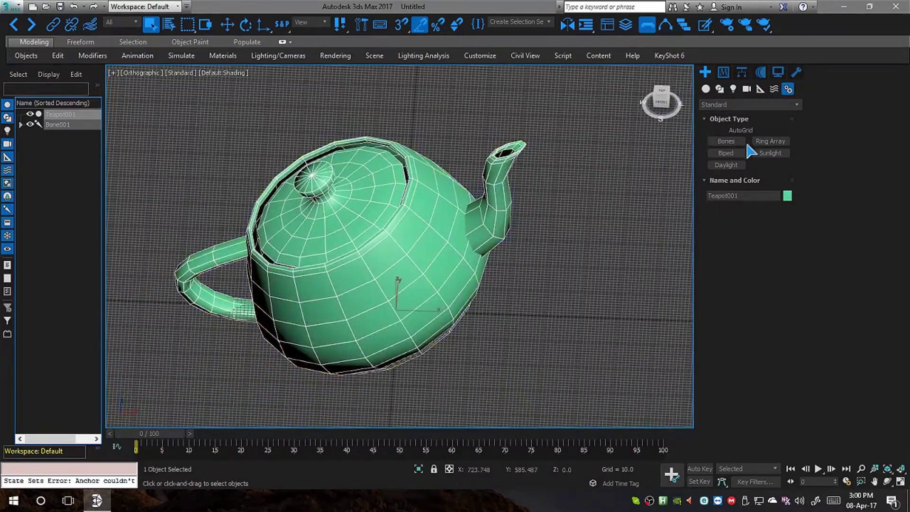
{"action": "left_click", "coordinate": [724, 71]}
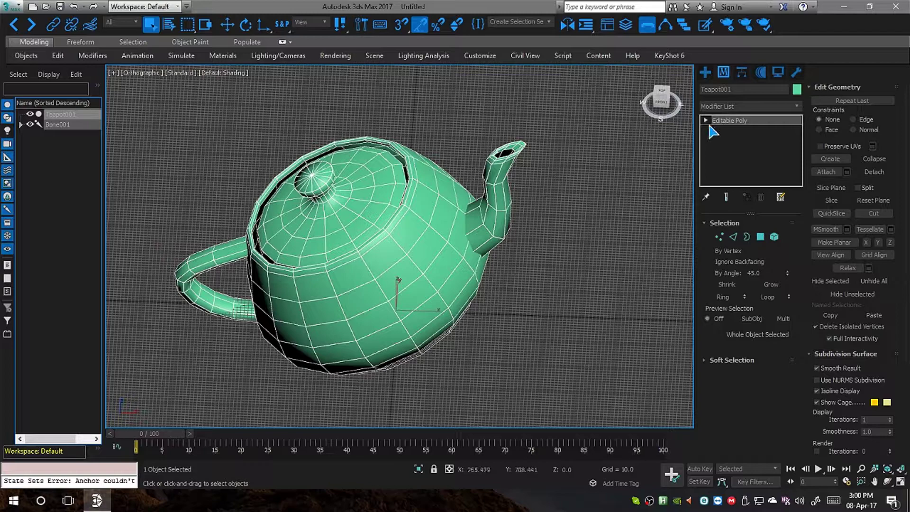
Add a Skin modifier to Teapot001 from the modifier list
{"action": "left_click", "coordinate": [723, 106]}
{"action": "type", "text": "skin"}
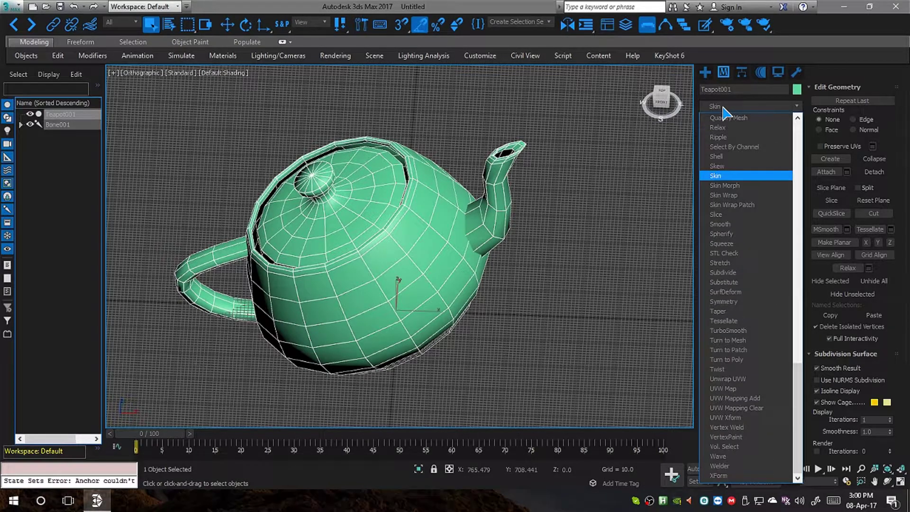
{"action": "key", "text": "Return"}
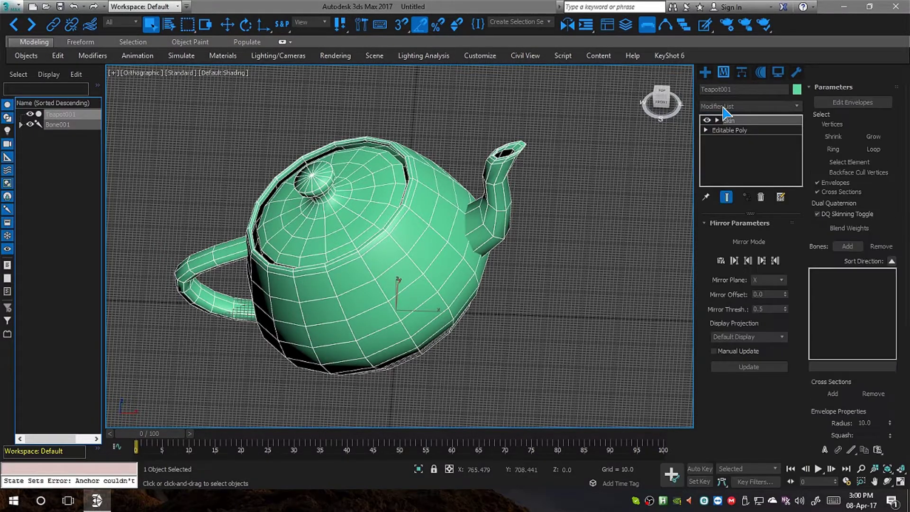
Add Bone001 through Bone004 to the Skin by selecting all in the expanded bone list
{"action": "left_click", "coordinate": [847, 246]}
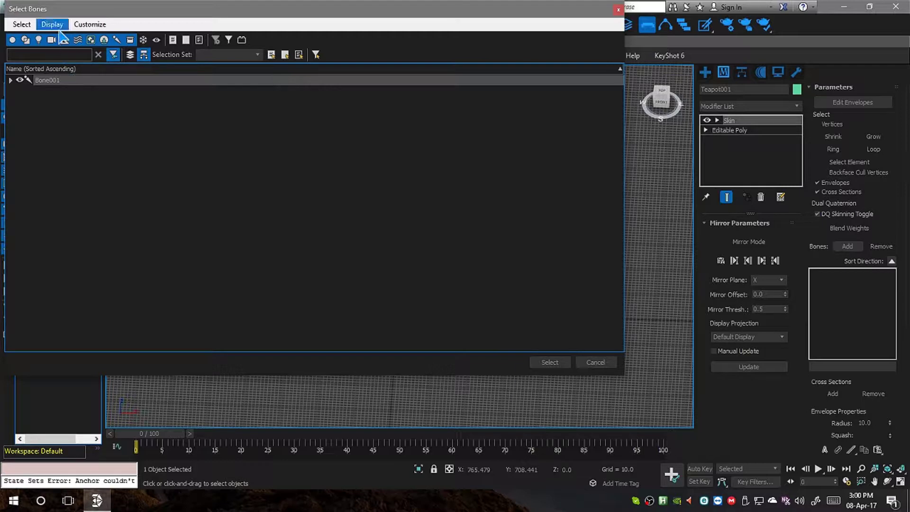
{"action": "left_click", "coordinate": [52, 24]}
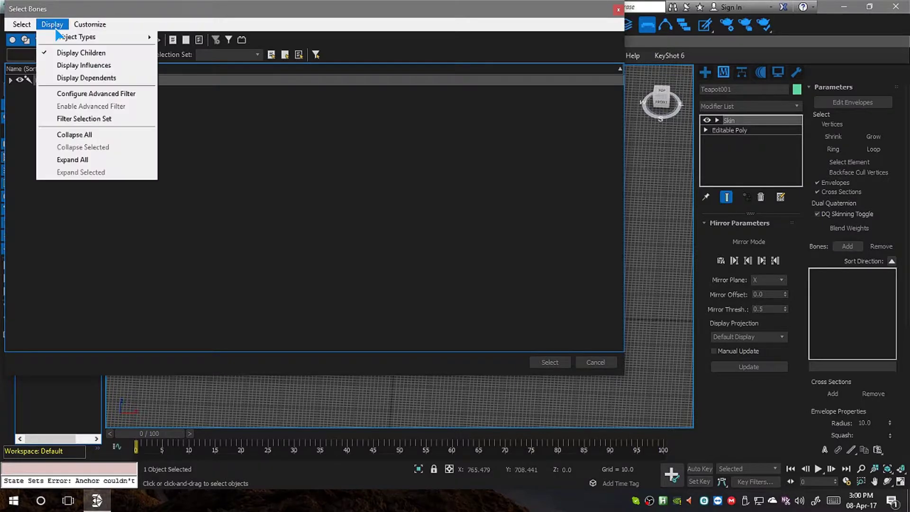
{"action": "left_click", "coordinate": [71, 160]}
{"action": "key", "text": "ctrl+a"}
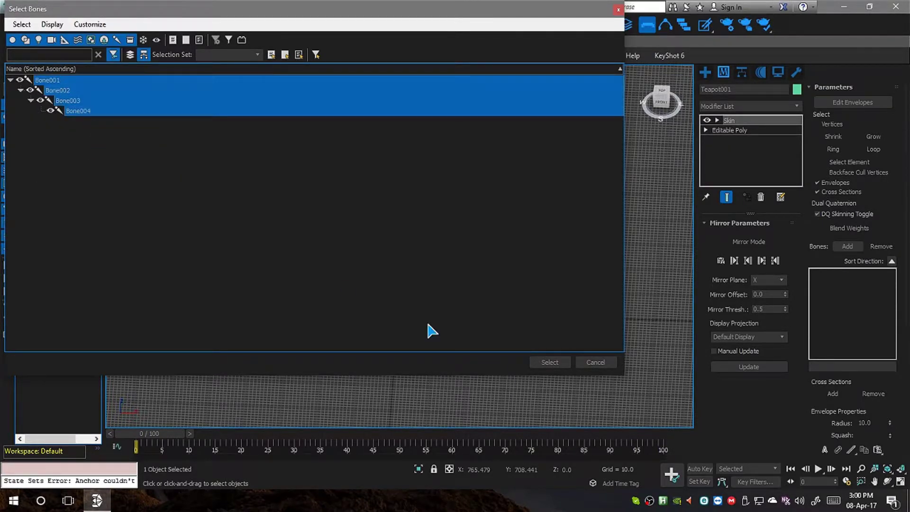
{"action": "left_click", "coordinate": [550, 362]}
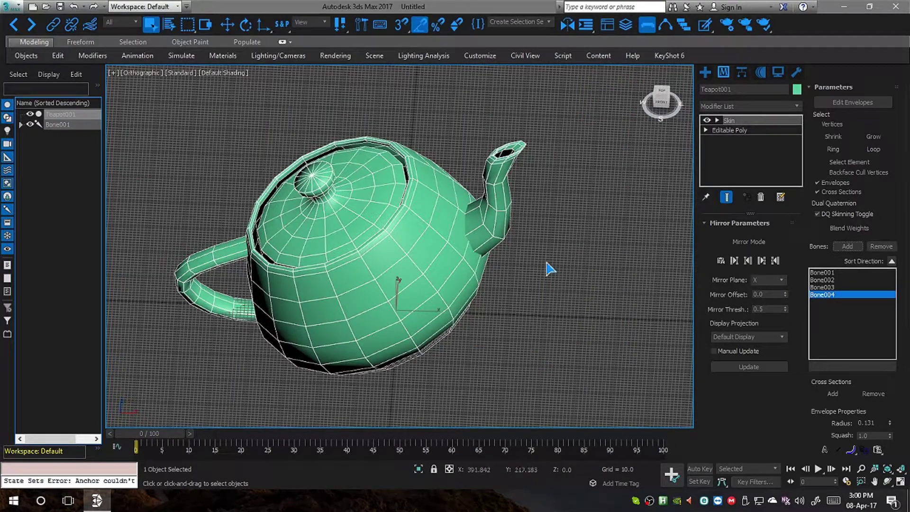
Turn on Edit Envelopes for the skin and view the teapot in Perspective
{"action": "middle_click_drag", "start_coordinate": [361, 264], "coordinate": [392, 241], "text": "alt"}
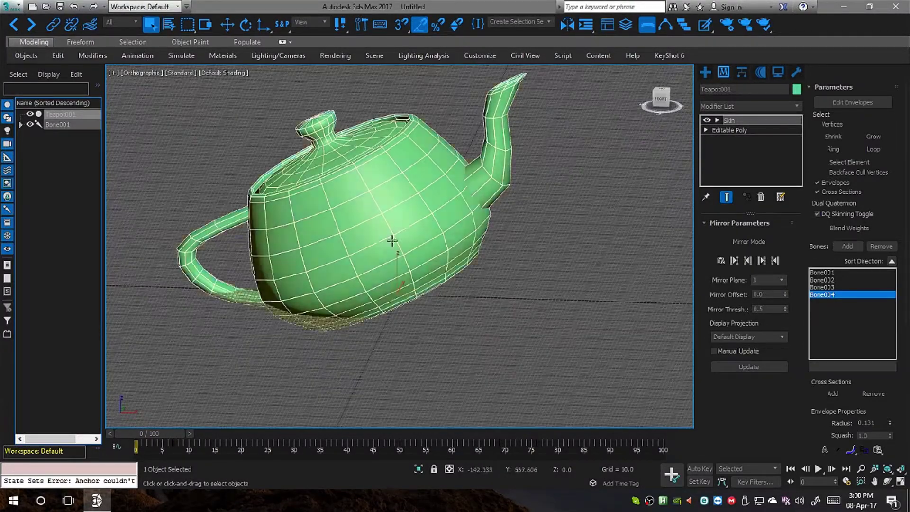
{"action": "left_click", "coordinate": [853, 102]}
{"action": "key", "text": "p"}
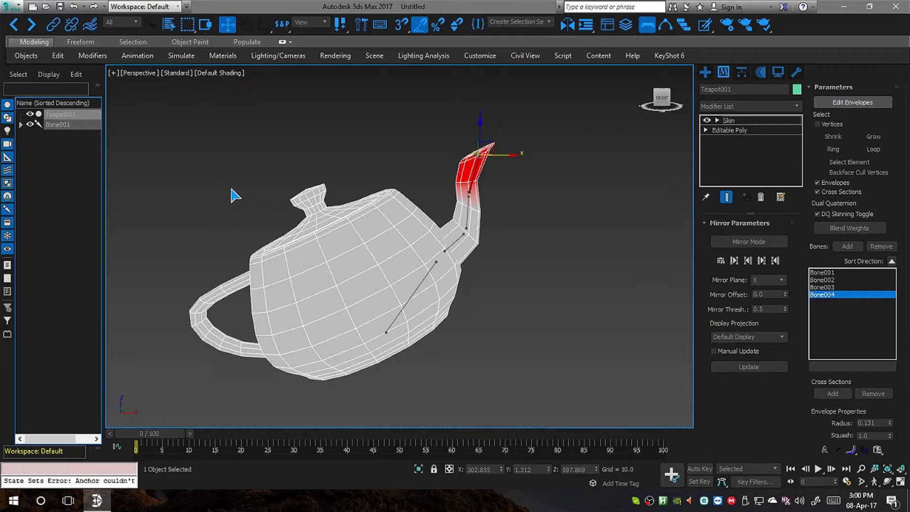
{"action": "middle_click_drag", "start_coordinate": [323, 250], "coordinate": [333, 222]}
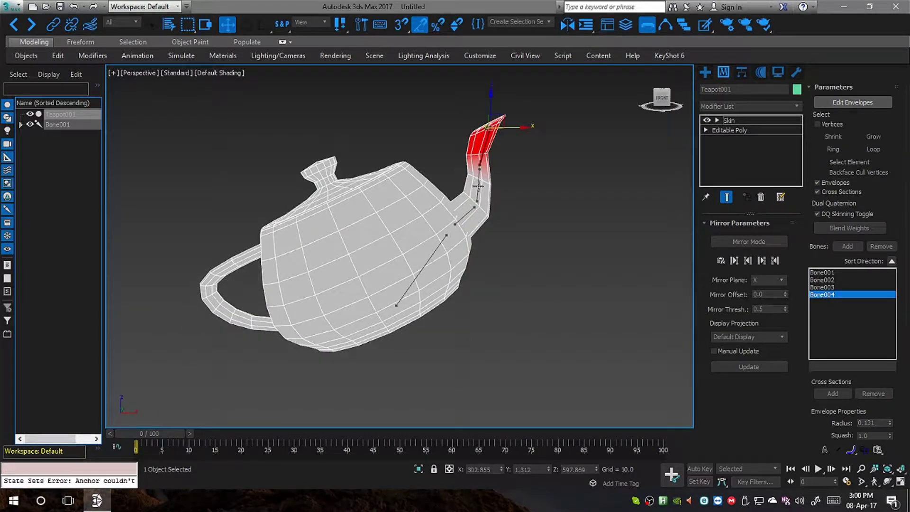
Inspect the Bone003, Bone002 and Bone001 envelopes, then enable Blend Weights
{"action": "left_click", "coordinate": [478, 187]}
{"action": "left_click", "coordinate": [468, 214]}
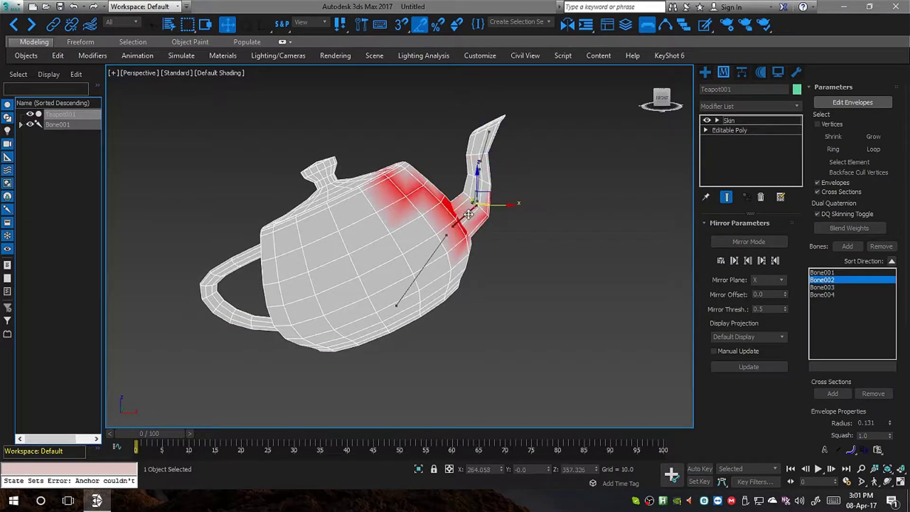
{"action": "left_click", "coordinate": [422, 265]}
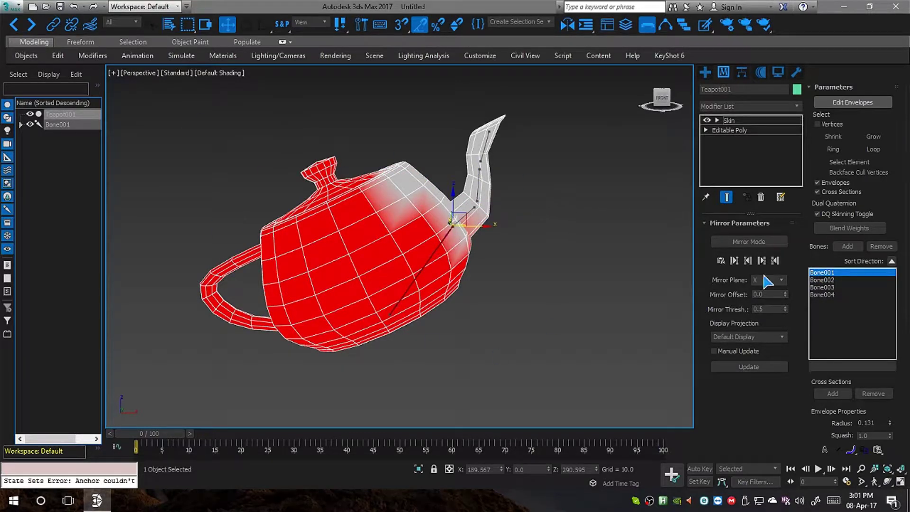
{"action": "left_click", "coordinate": [834, 230]}
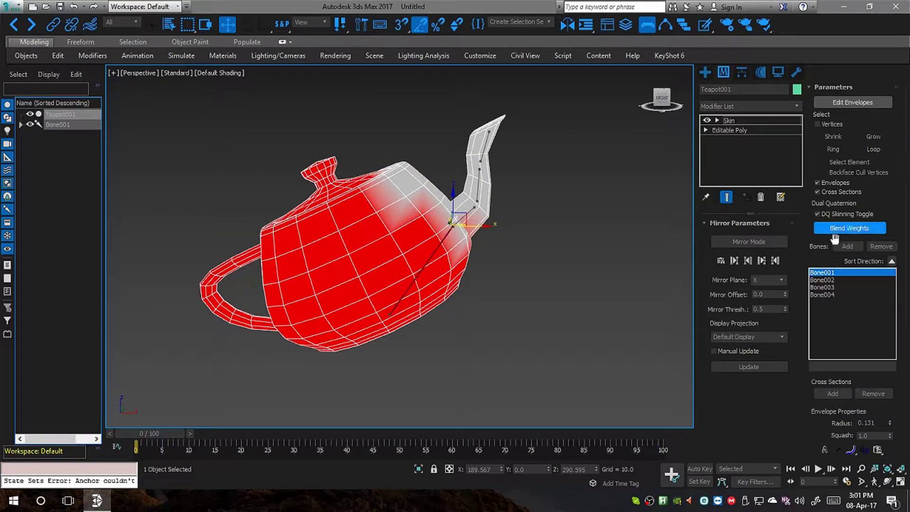
{"action": "left_click_drag", "start_coordinate": [828, 380], "coordinate": [800, 164]}
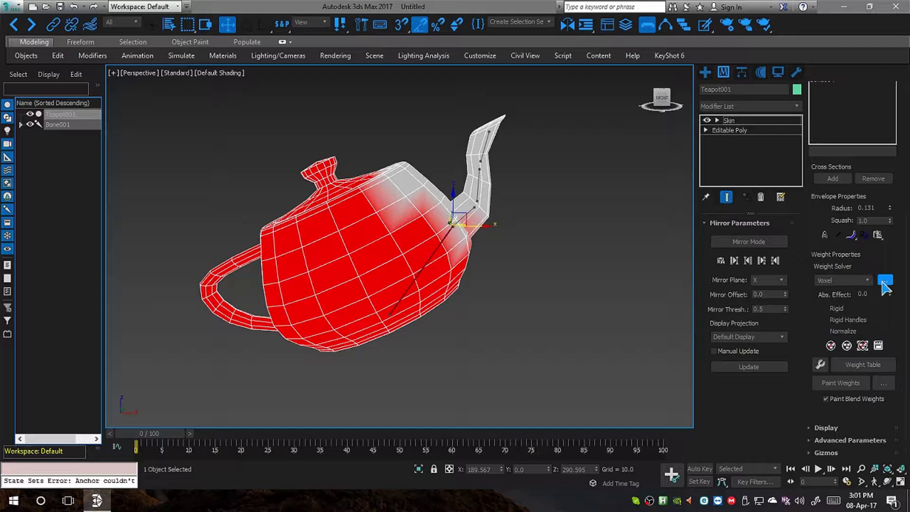
Solve the teapot's skin weights with the Geodesic Voxel solver at Max Influence 4 and Falloff 0.2
{"action": "left_click", "coordinate": [885, 282]}
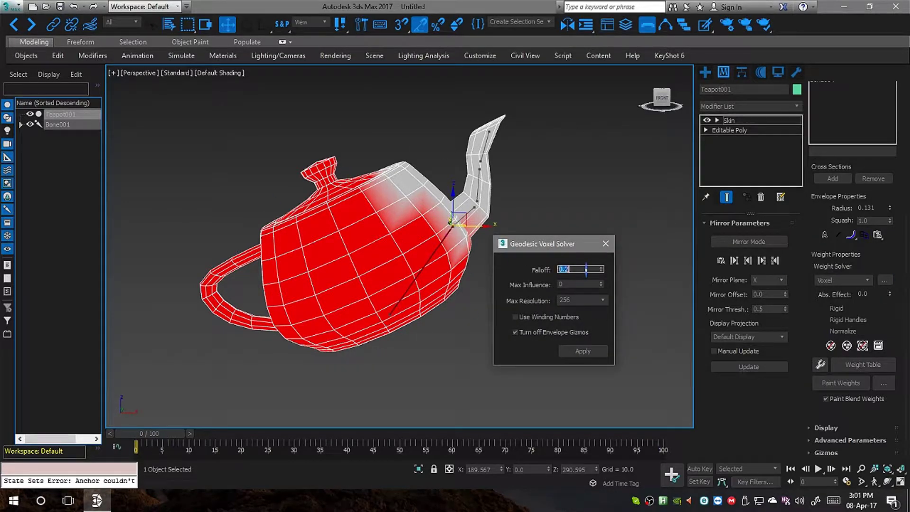
{"action": "type", "text": "0."}
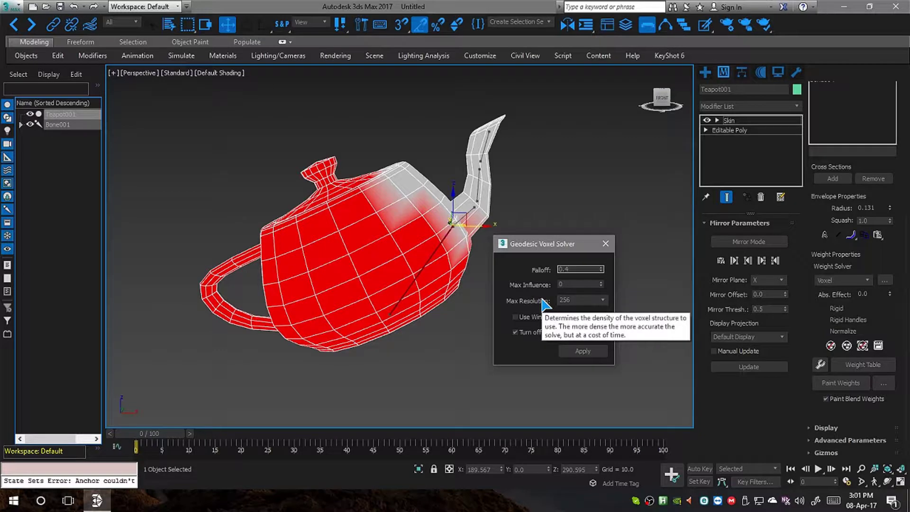
{"action": "key", "text": "Return"}
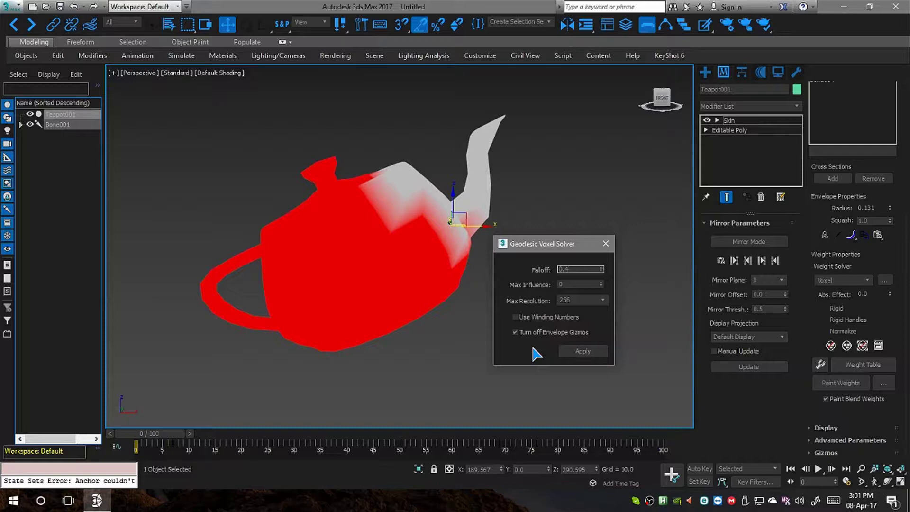
{"action": "left_click", "coordinate": [566, 283]}
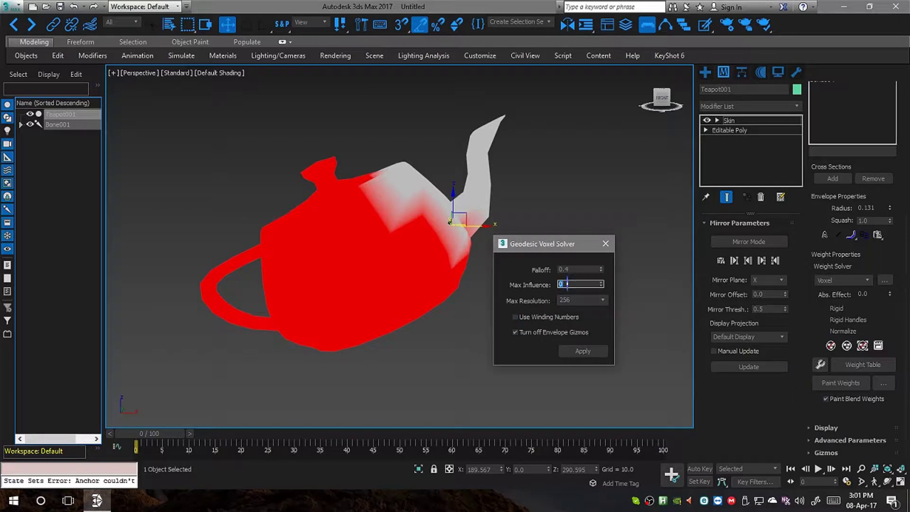
{"action": "left_click", "coordinate": [575, 350]}
{"action": "left_click", "coordinate": [577, 352]}
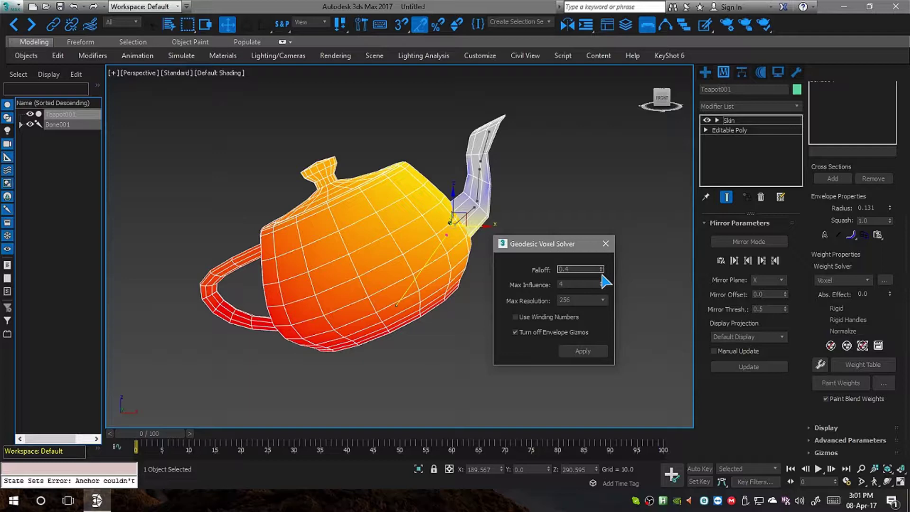
{"action": "left_click", "coordinate": [601, 270]}
{"action": "left_click", "coordinate": [601, 272]}
{"action": "left_click", "coordinate": [583, 351]}
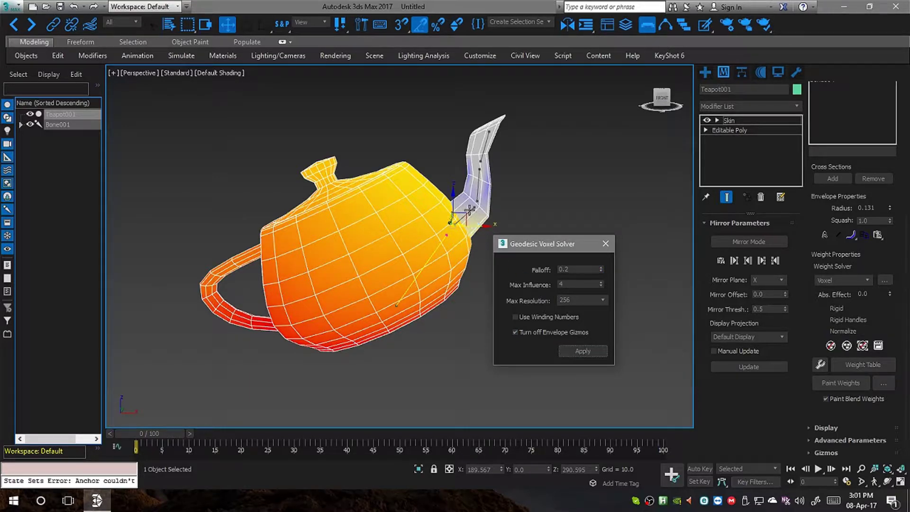
Inspect the weights of the spout bones from base through middle to tip
{"action": "left_click", "coordinate": [475, 196]}
{"action": "left_click", "coordinate": [476, 179]}
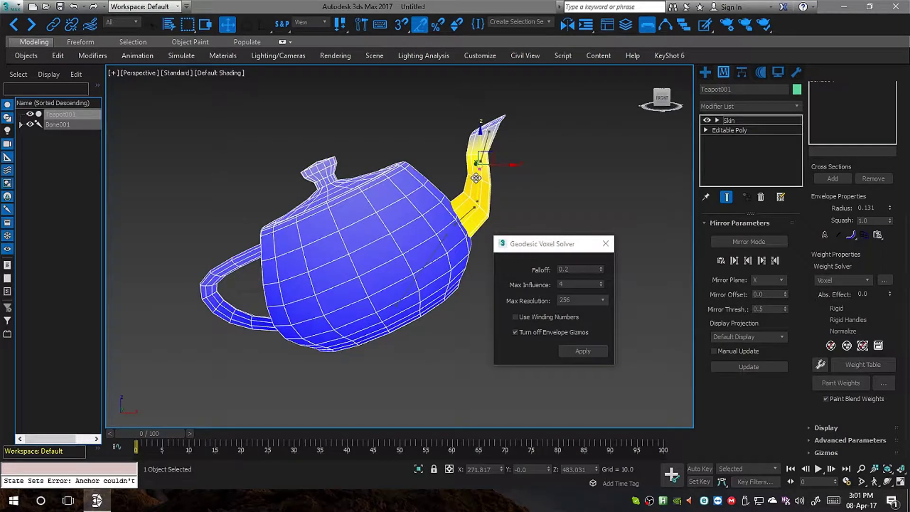
{"action": "left_click", "coordinate": [486, 141]}
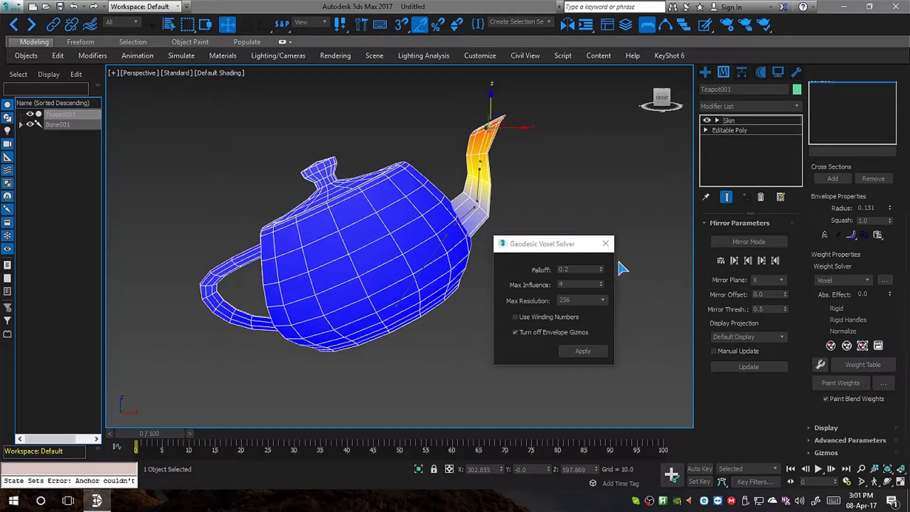
Close the voxel solver and reframe the teapot in a zoomed front view
{"action": "left_click", "coordinate": [605, 243]}
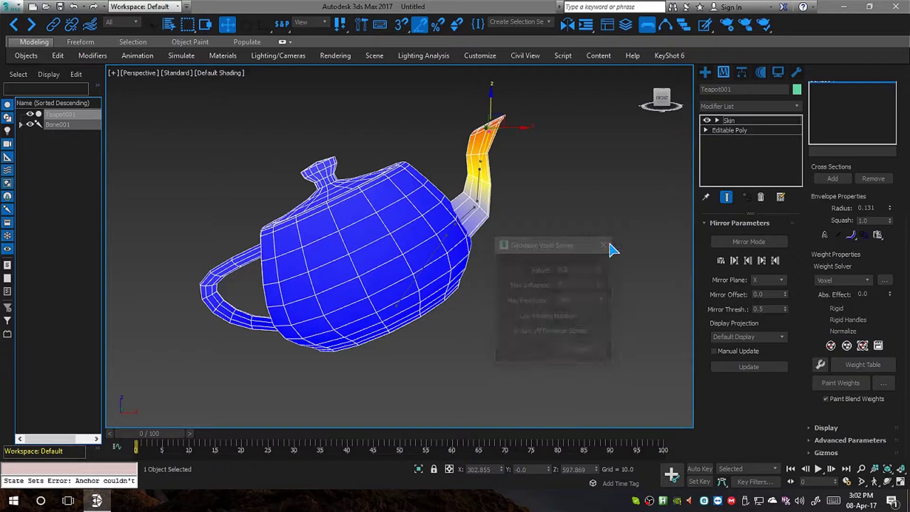
{"action": "middle_click_drag", "start_coordinate": [511, 305], "coordinate": [488, 344]}
{"action": "key", "text": "ctrl+r"}
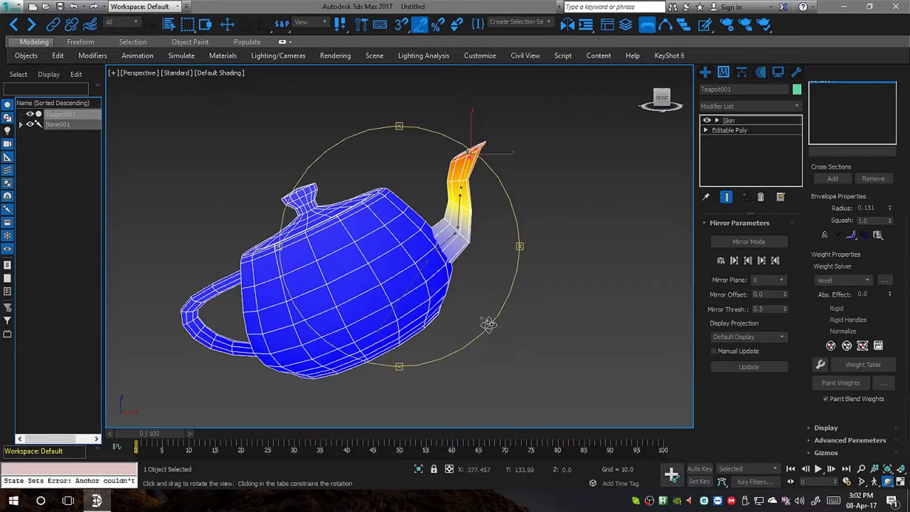
{"action": "left_click_drag", "start_coordinate": [554, 270], "coordinate": [566, 327]}
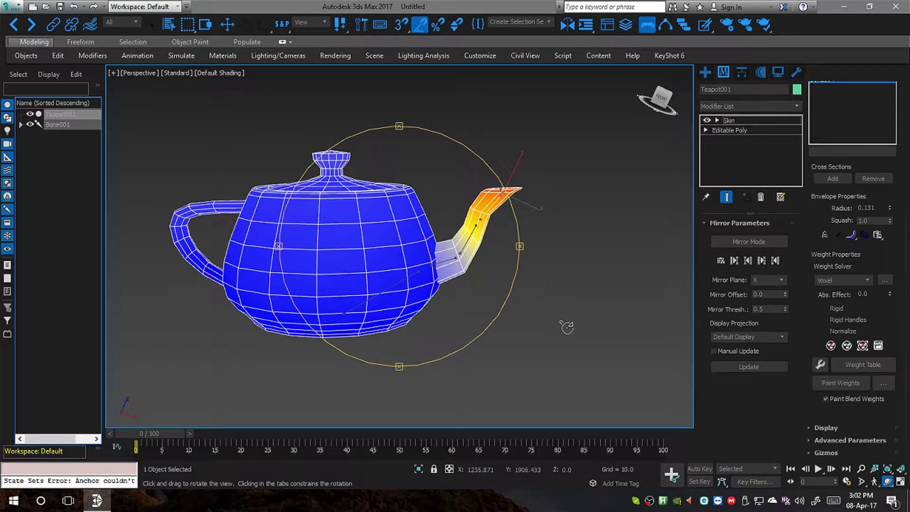
{"action": "right_click", "coordinate": [555, 289]}
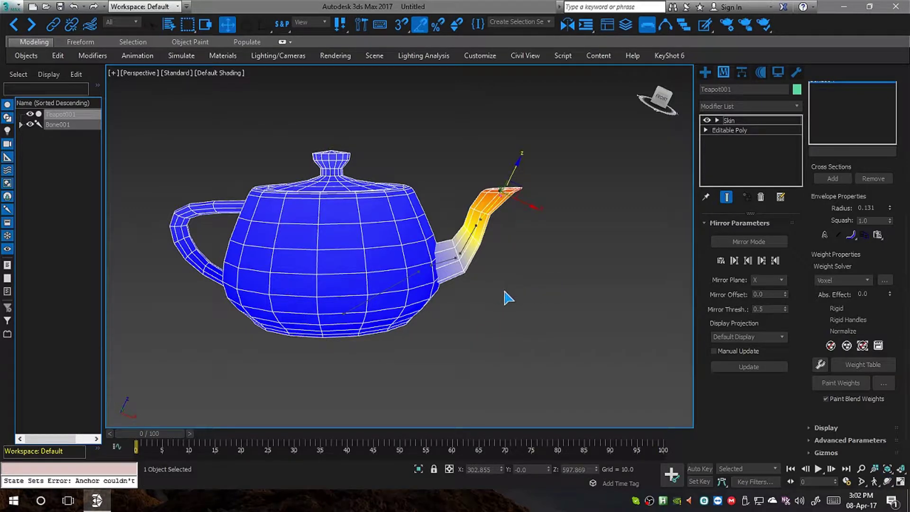
{"action": "left_click", "coordinate": [658, 100]}
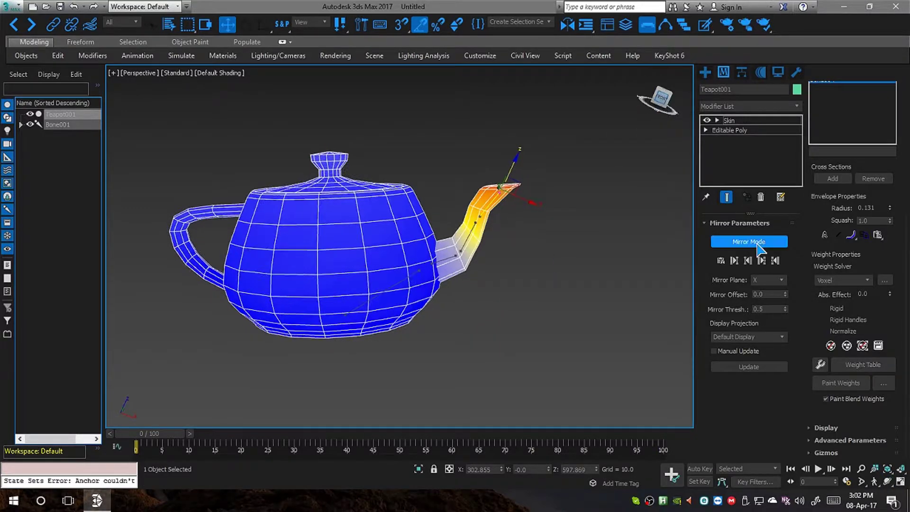
{"action": "scroll", "coordinate": [805, 223], "scroll_direction": "up", "scroll_amount": 5}
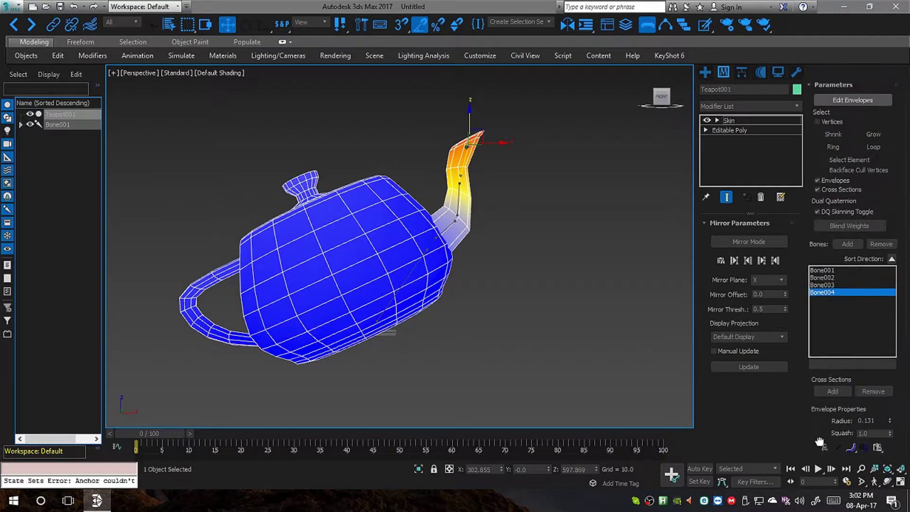
Enable Vertices selection in Skin and marquee-select every vertex of the teapot
{"action": "left_click", "coordinate": [817, 123]}
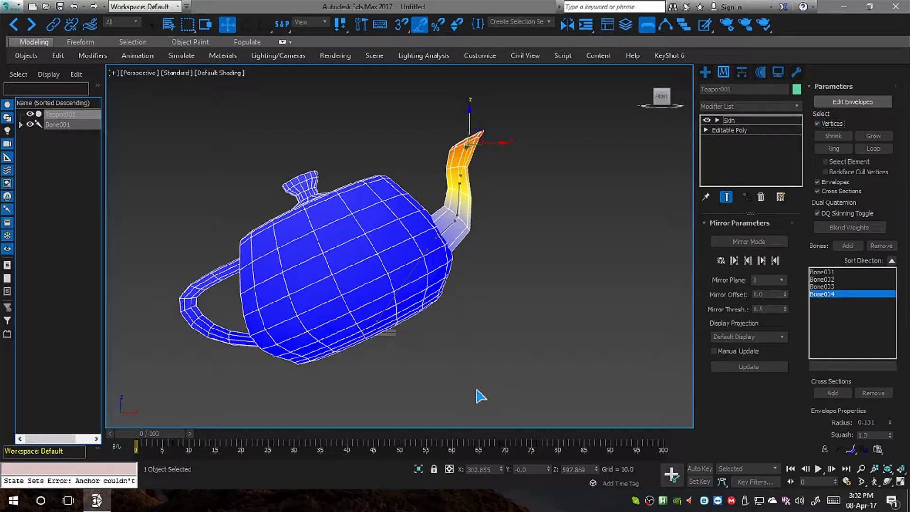
{"action": "middle_click_drag", "start_coordinate": [508, 281], "coordinate": [491, 294], "text": "alt"}
{"action": "key", "text": "ctrl+r"}
{"action": "left_click_drag", "start_coordinate": [568, 258], "coordinate": [551, 341]}
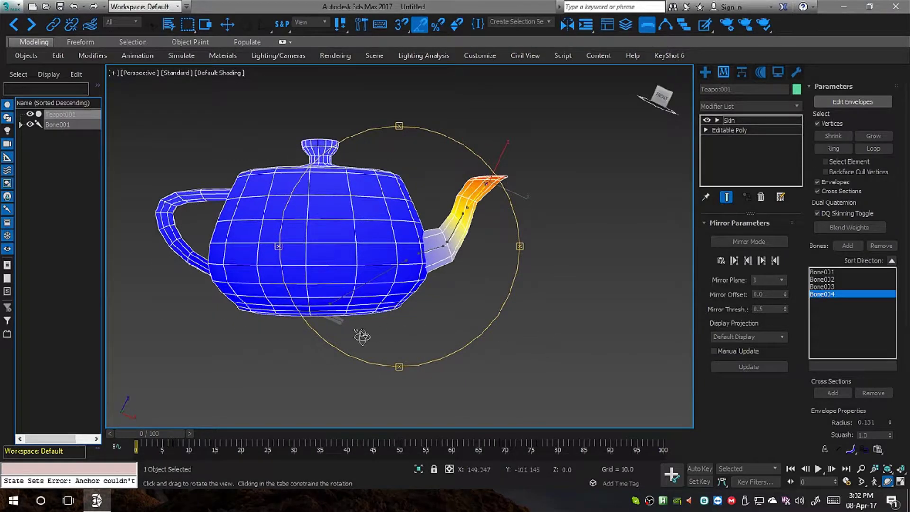
{"action": "key", "text": "w"}
{"action": "left_click_drag", "start_coordinate": [112, 125], "coordinate": [429, 358]}
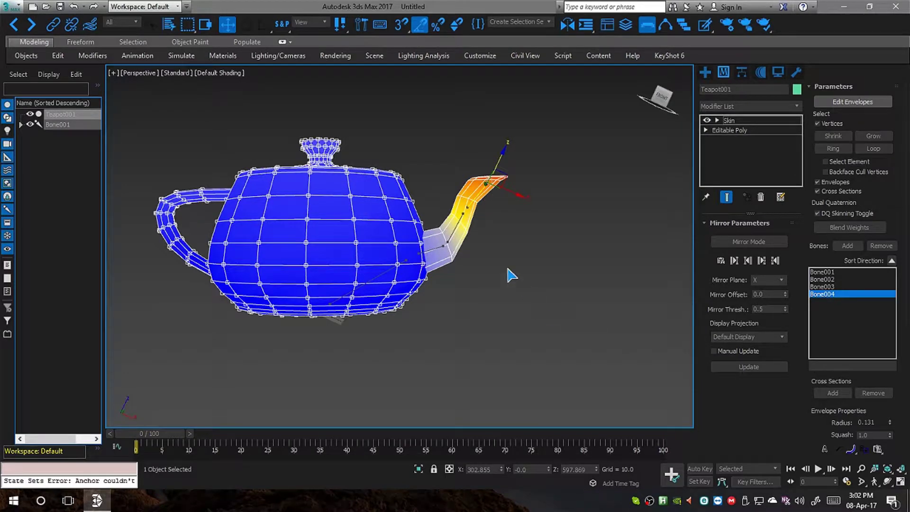
Set Bone001's weight to 1 on all selected vertices with the Weight Tool, then exit Edit Envelopes
{"action": "left_click", "coordinate": [382, 276]}
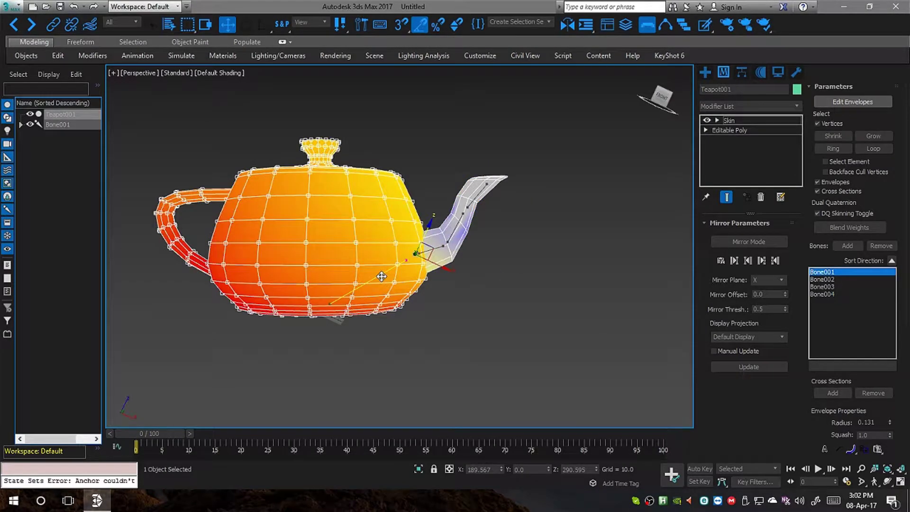
{"action": "key", "text": "ctrl+w"}
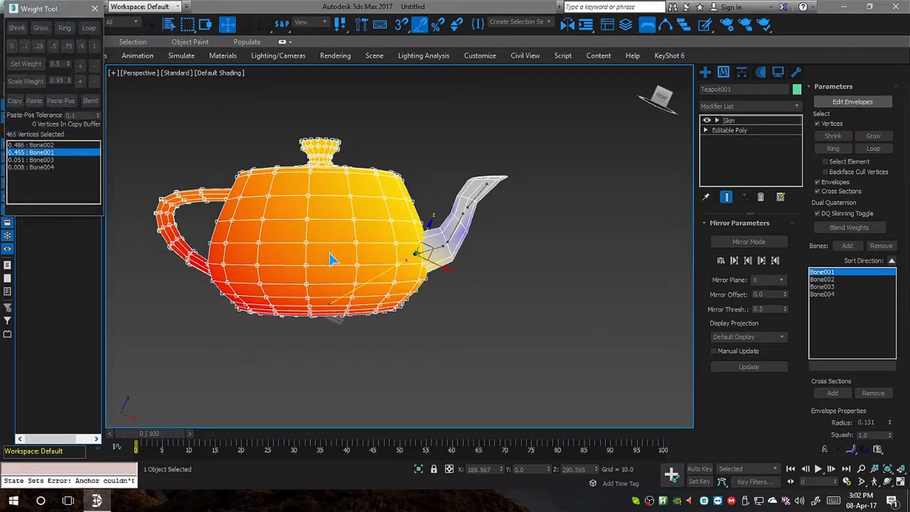
{"action": "left_click", "coordinate": [94, 46]}
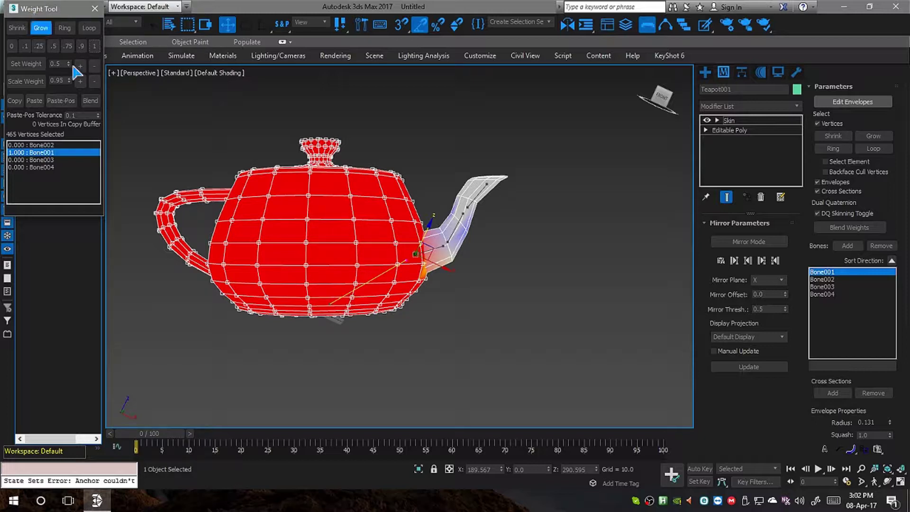
{"action": "left_click", "coordinate": [95, 9]}
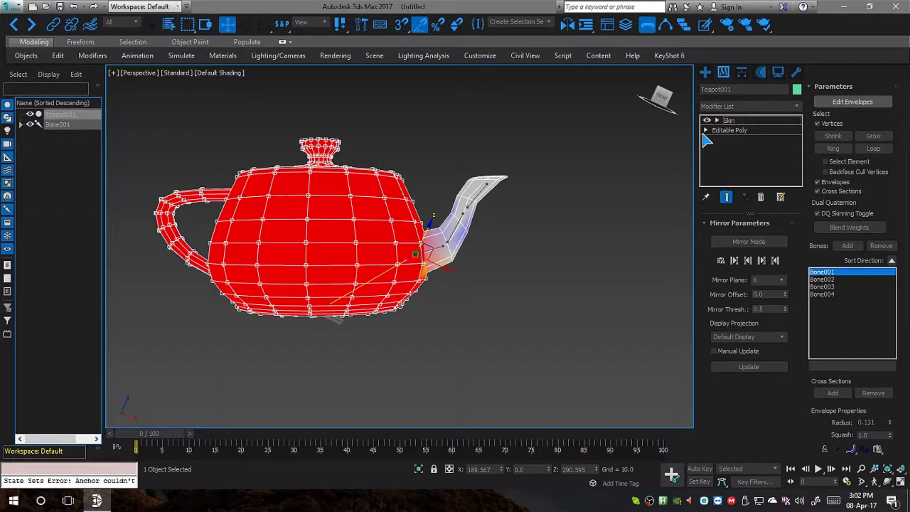
{"action": "left_click", "coordinate": [743, 121]}
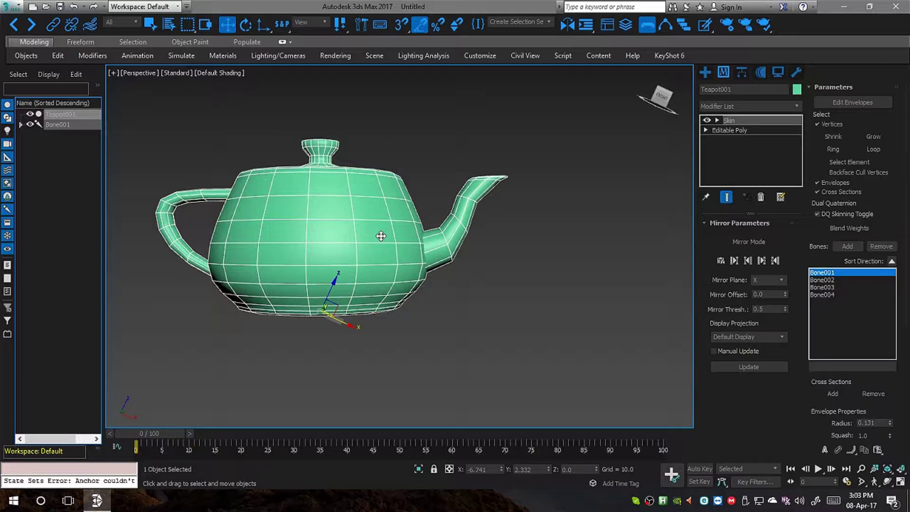
Deselect everything and create a layer named 'New Object' in the Layer Explorer
{"action": "left_click", "coordinate": [516, 254]}
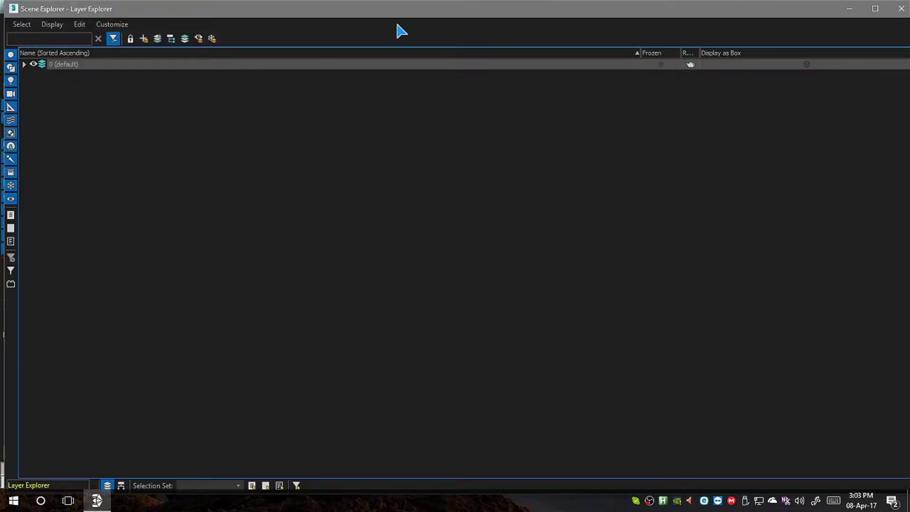
{"action": "mouse_move", "coordinate": [397, 24]}
{"action": "left_mouse_down"}
{"action": "mouse_move", "coordinate": [382, 27]}
{"action": "mouse_move", "coordinate": [400, 25]}
{"action": "left_mouse_up"}
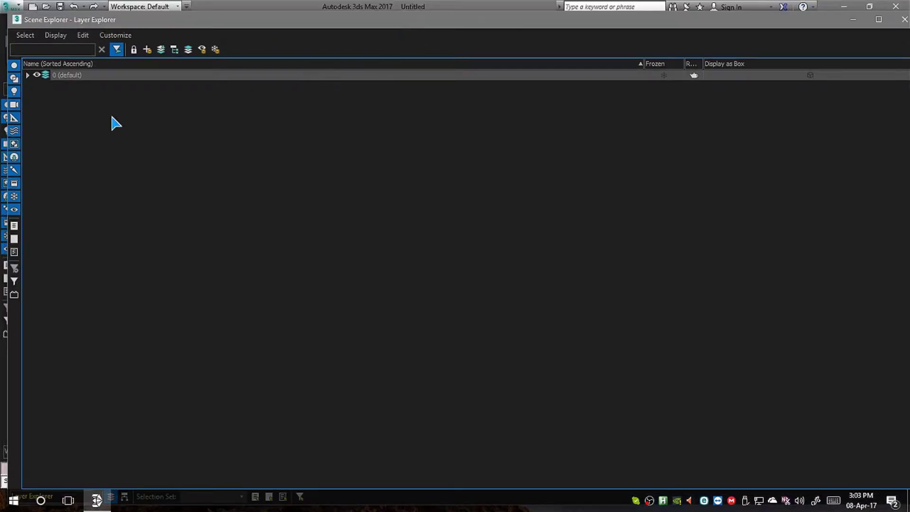
{"action": "left_click", "coordinate": [147, 49]}
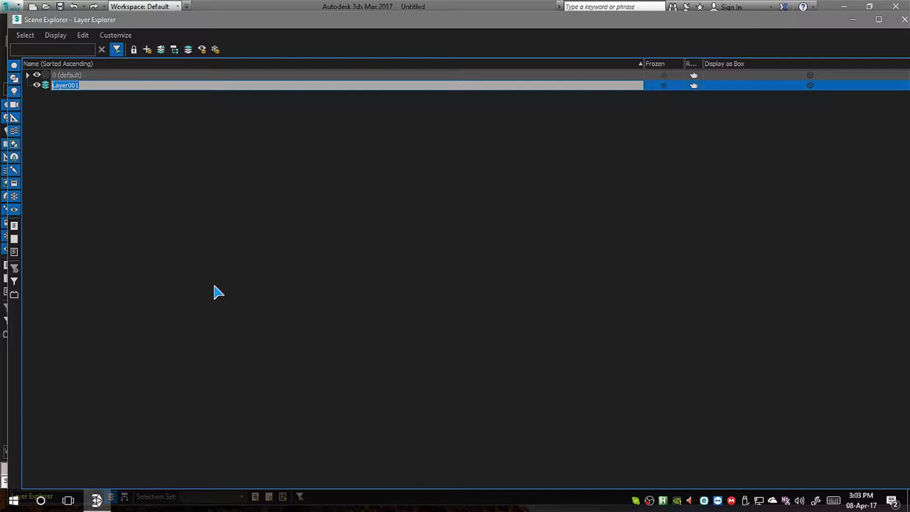
{"action": "type", "text": "New Object"}
{"action": "key", "text": "Return"}
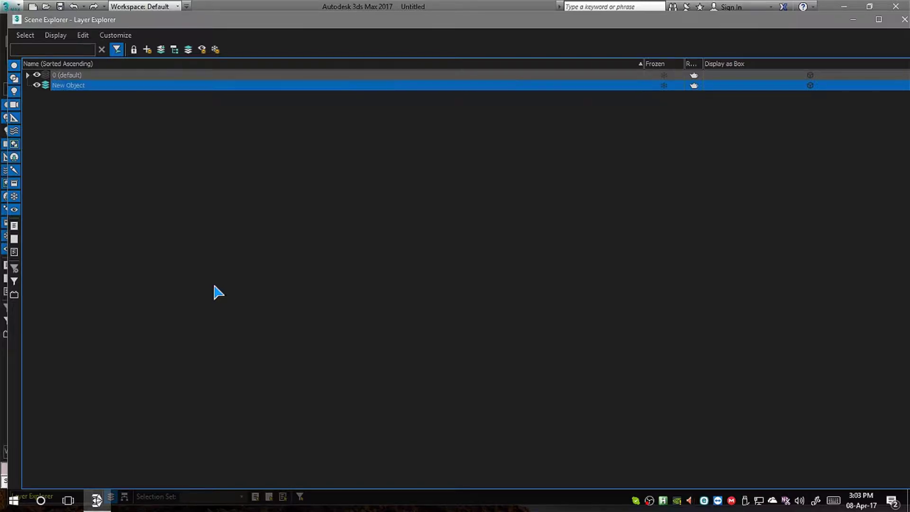
{"action": "left_click", "coordinate": [901, 24]}
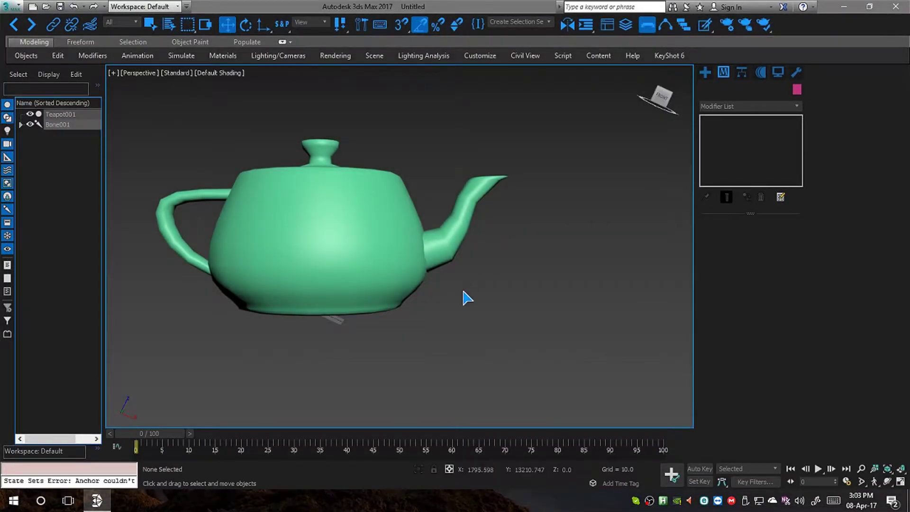
Select Teapot001, orbit to look down on it, and bring up its quad menu
{"action": "left_click", "coordinate": [383, 263]}
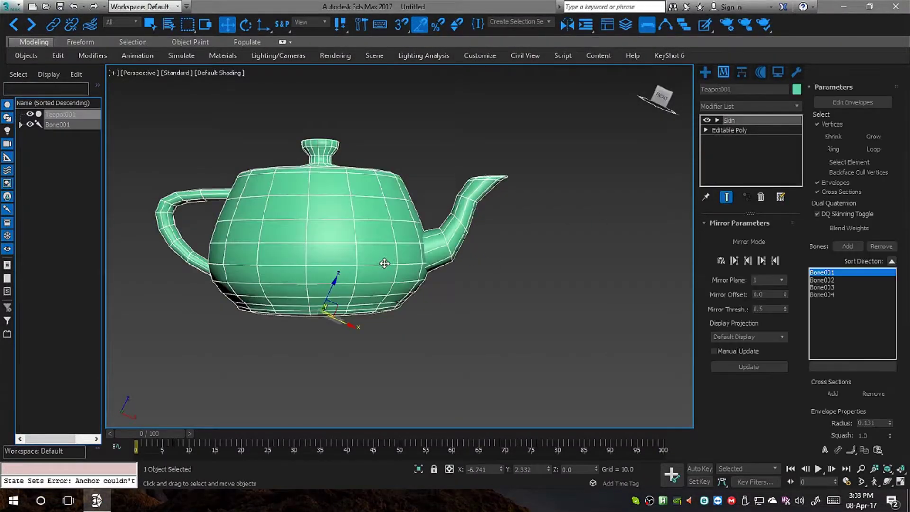
{"action": "right_click", "coordinate": [384, 263]}
{"action": "left_click_drag", "start_coordinate": [652, 81], "coordinate": [601, 228]}
{"action": "scroll", "coordinate": [587, 268], "scroll_direction": "down", "scroll_amount": 5}
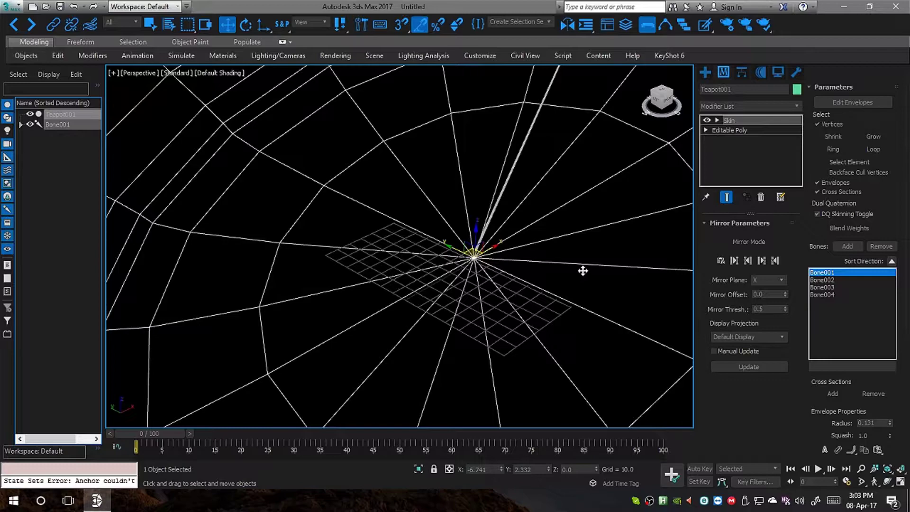
{"action": "middle_click_drag", "start_coordinate": [564, 243], "coordinate": [508, 295], "text": "alt"}
{"action": "key", "text": "q"}
{"action": "left_click", "coordinate": [640, 197]}
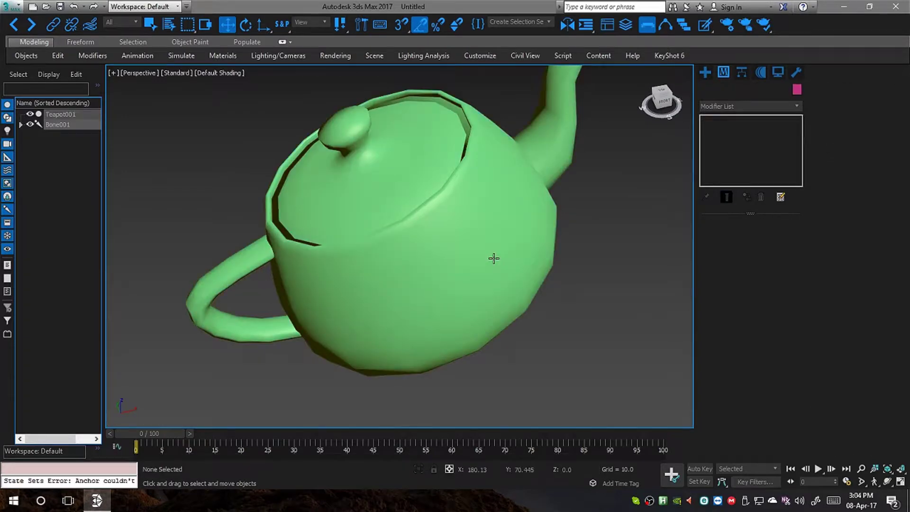
{"action": "left_click", "coordinate": [493, 258]}
{"action": "right_click", "coordinate": [494, 259]}
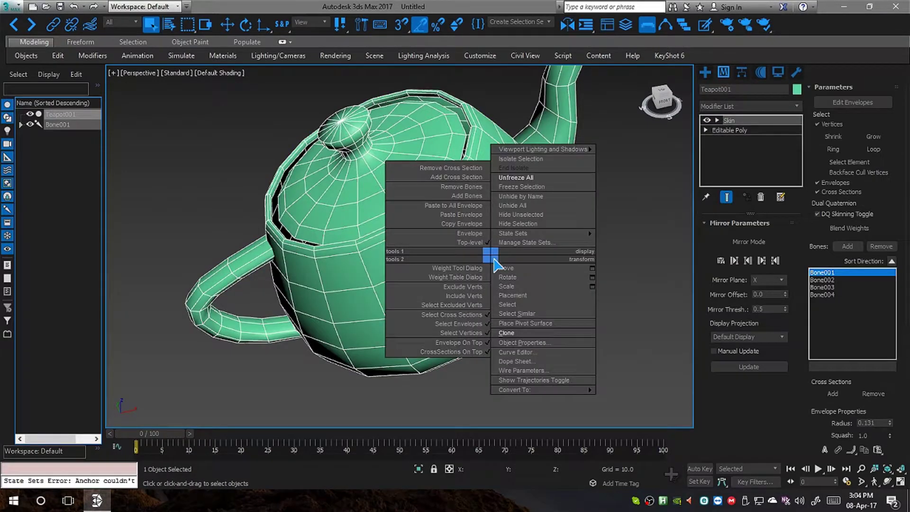
{"action": "left_click", "coordinate": [519, 331]}
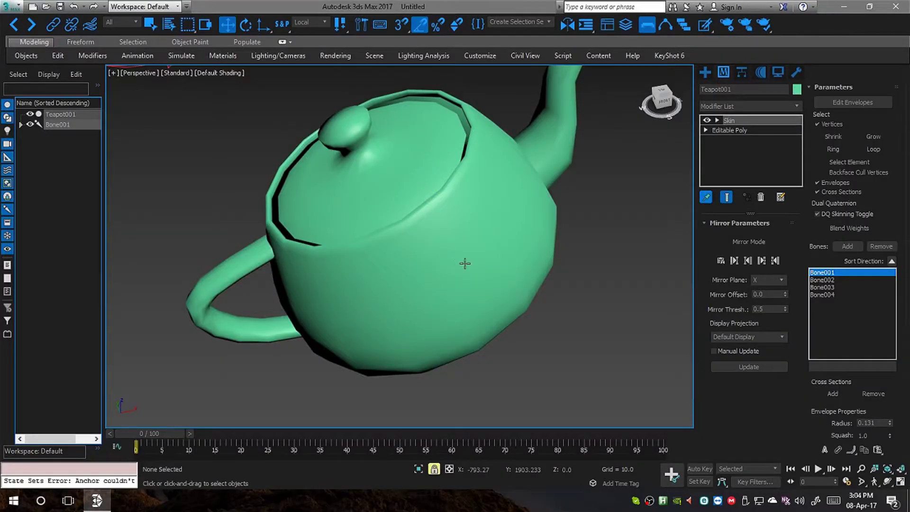
Clone Teapot001 as an independent Copy named Teapot_new
{"action": "right_click", "coordinate": [476, 257]}
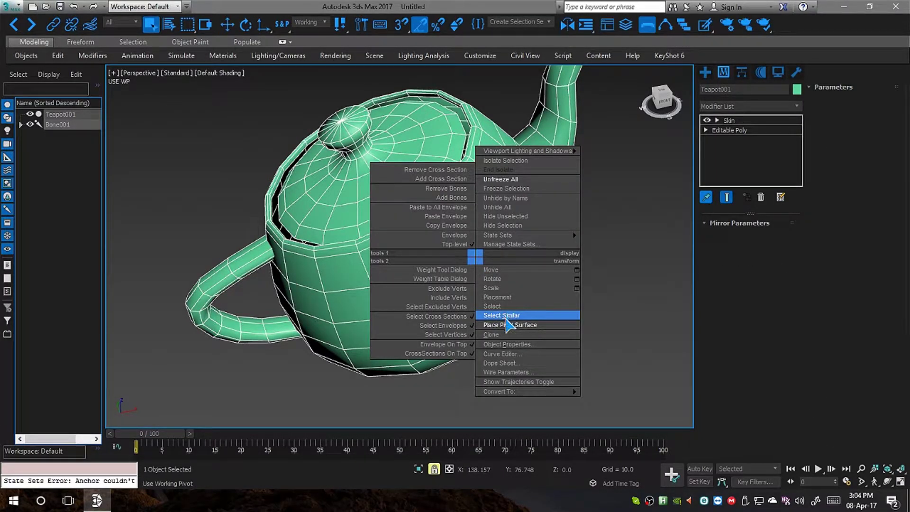
{"action": "left_click", "coordinate": [491, 335]}
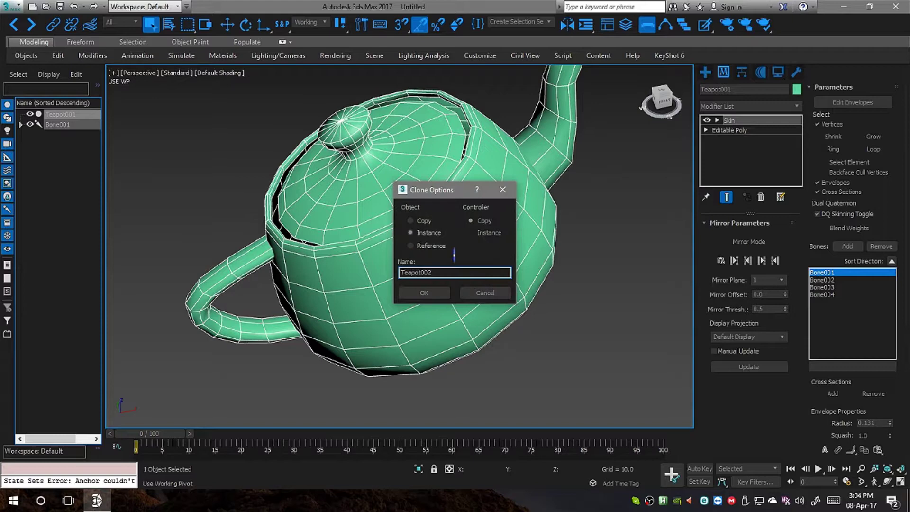
{"action": "left_click", "coordinate": [418, 222]}
{"action": "left_click", "coordinate": [417, 233]}
{"action": "left_click", "coordinate": [416, 221]}
{"action": "left_click", "coordinate": [418, 292]}
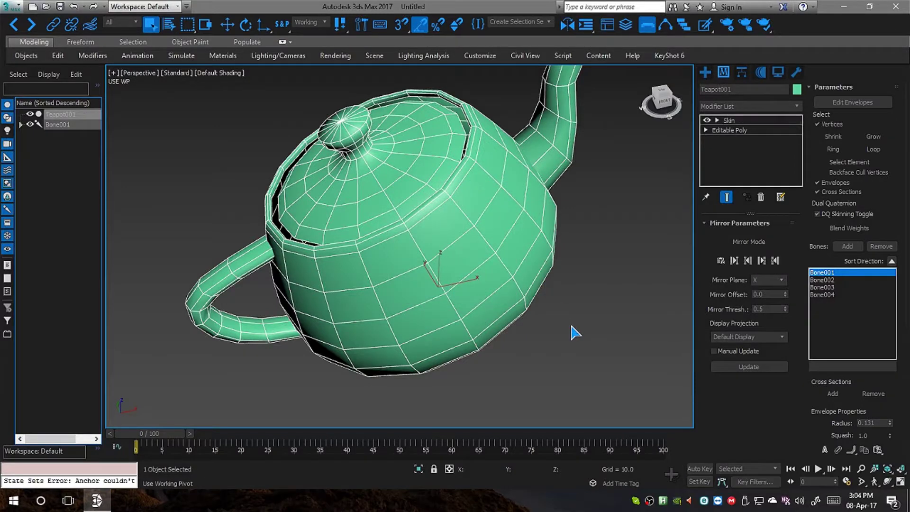
Delete the Skin modifier from Teapot_new's stack
{"action": "right_click", "coordinate": [734, 122]}
{"action": "left_click", "coordinate": [762, 138]}
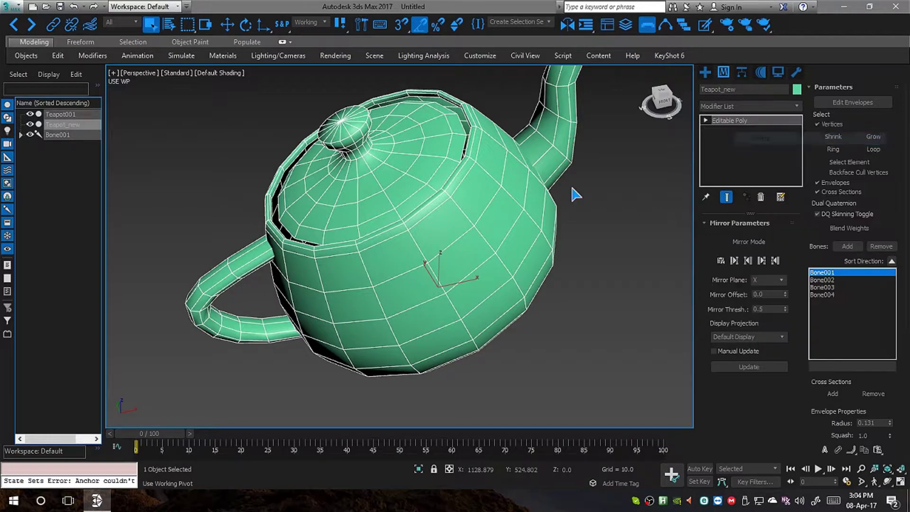
{"action": "middle_click_drag", "start_coordinate": [543, 325], "coordinate": [436, 263], "text": "alt"}
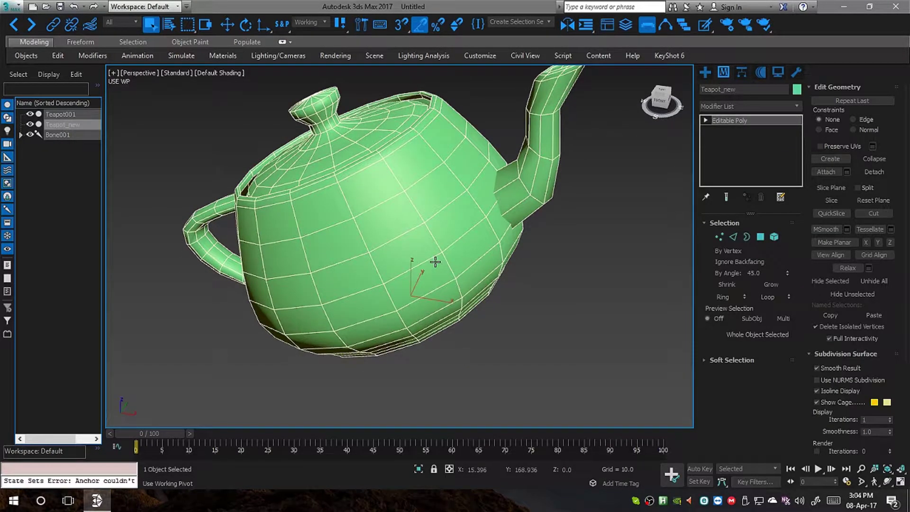
Move Teapot_new onto the New Object layer, then select the original Teapot001
{"action": "key", "text": "h"}
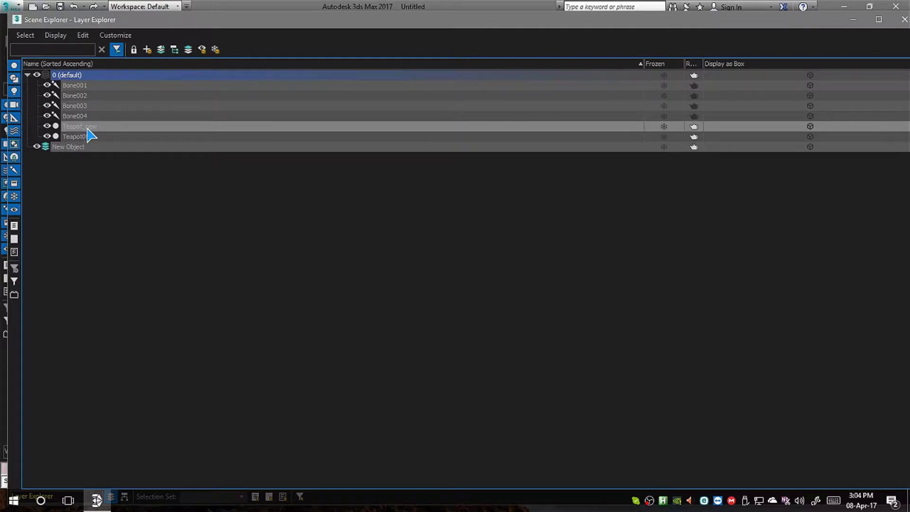
{"action": "left_click_drag", "start_coordinate": [90, 137], "coordinate": [65, 148]}
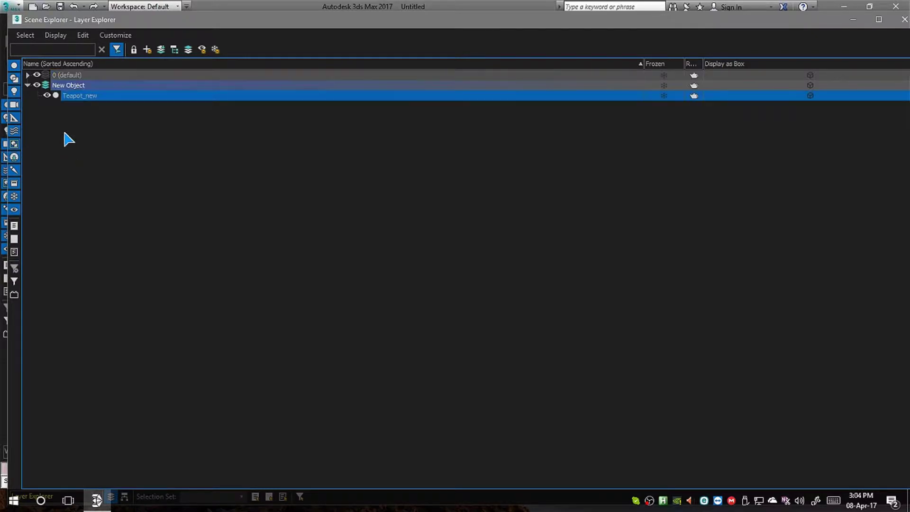
{"action": "left_click", "coordinate": [124, 120]}
{"action": "left_click", "coordinate": [903, 19]}
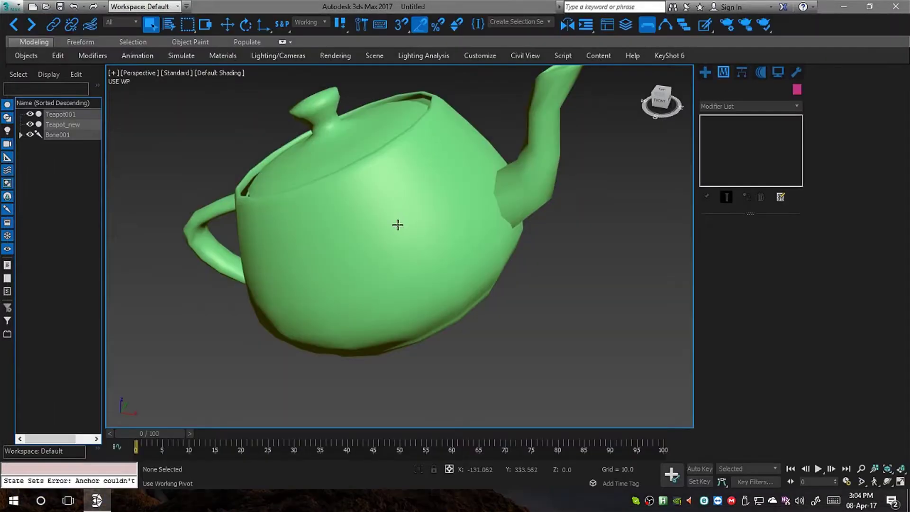
{"action": "left_click", "coordinate": [362, 208]}
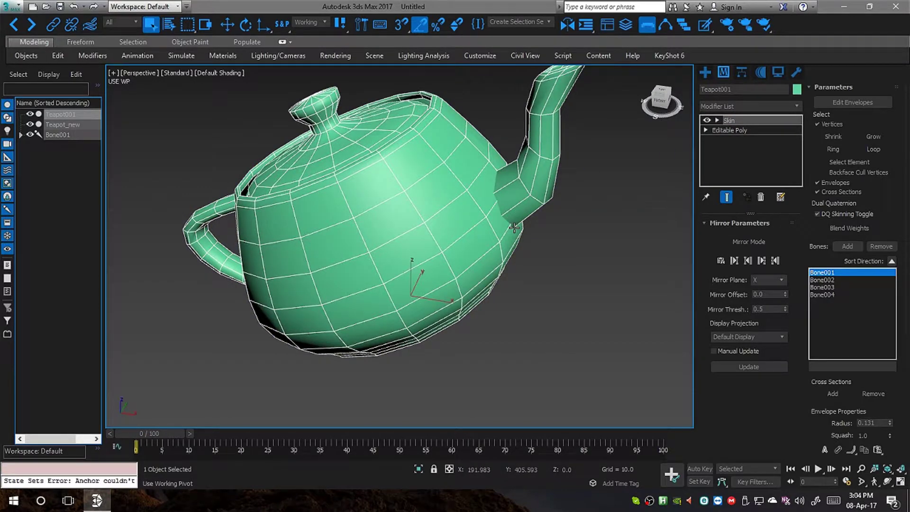
Hide the 0 (default) layer in the Layer Explorer
{"action": "key", "text": "ctrl+alt+o"}
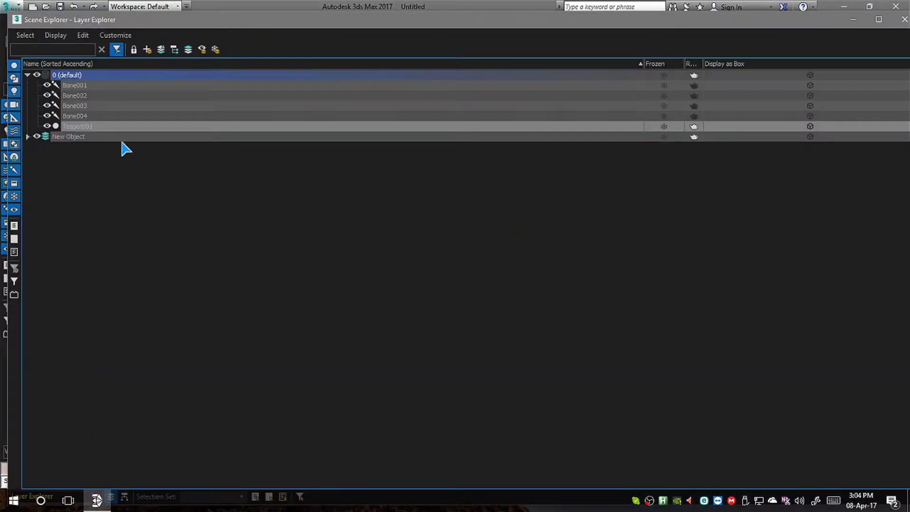
{"action": "left_click", "coordinate": [37, 75]}
{"action": "left_click", "coordinate": [28, 75]}
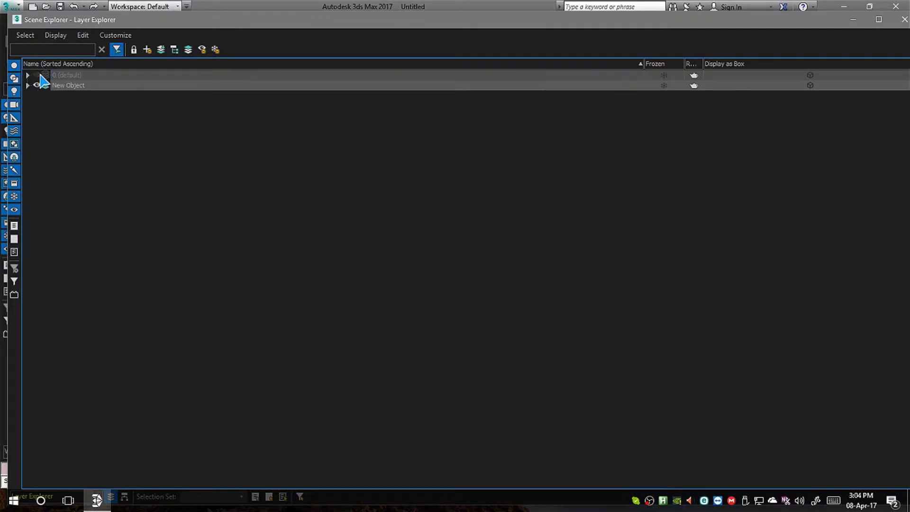
{"action": "left_click", "coordinate": [905, 19]}
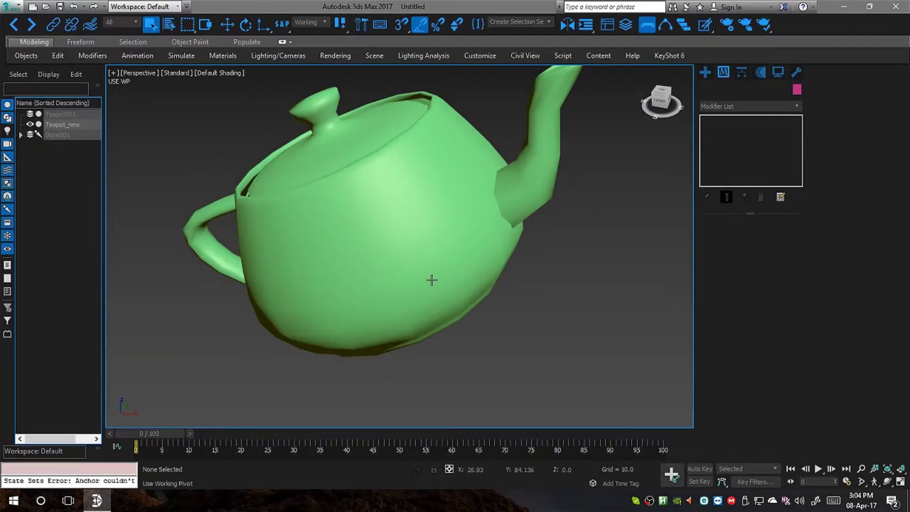
Select Teapot_new and look up skin in its modifier list without adding it
{"action": "left_click", "coordinate": [431, 279]}
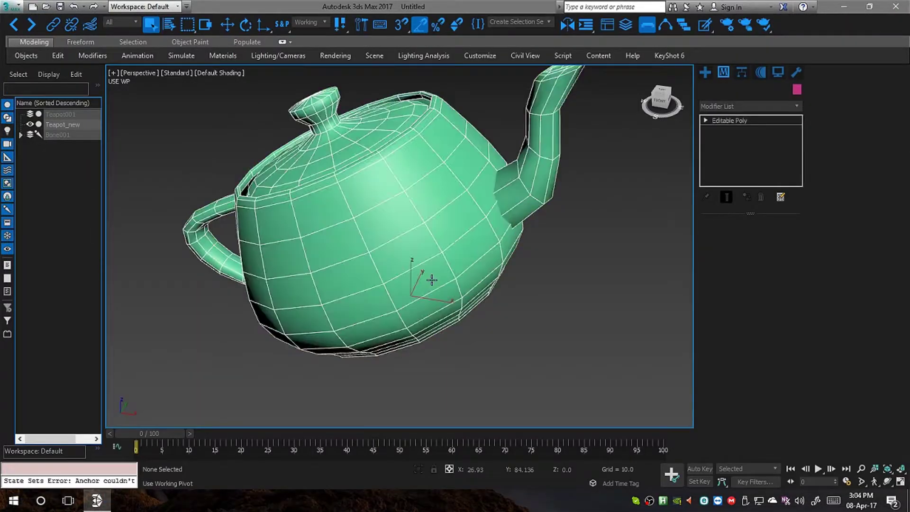
{"action": "left_click", "coordinate": [756, 107]}
{"action": "type", "text": "skin"}
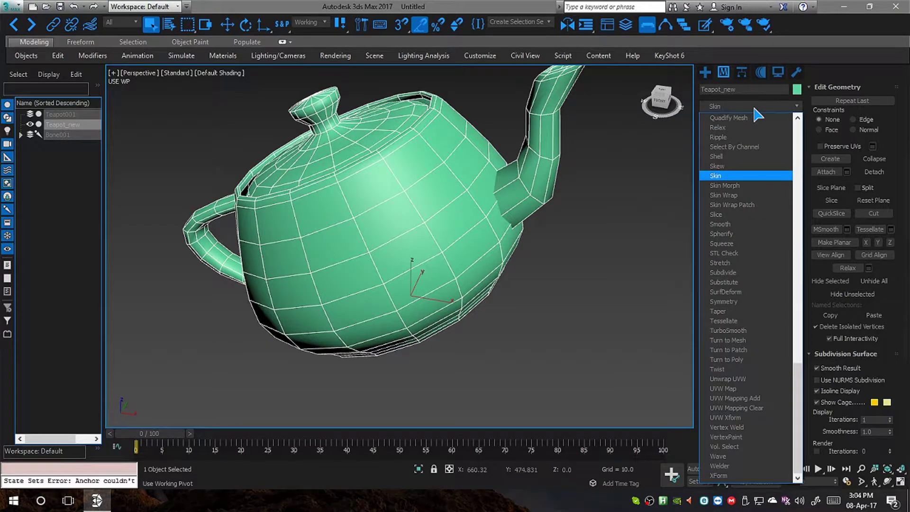
{"action": "left_click", "coordinate": [651, 202]}
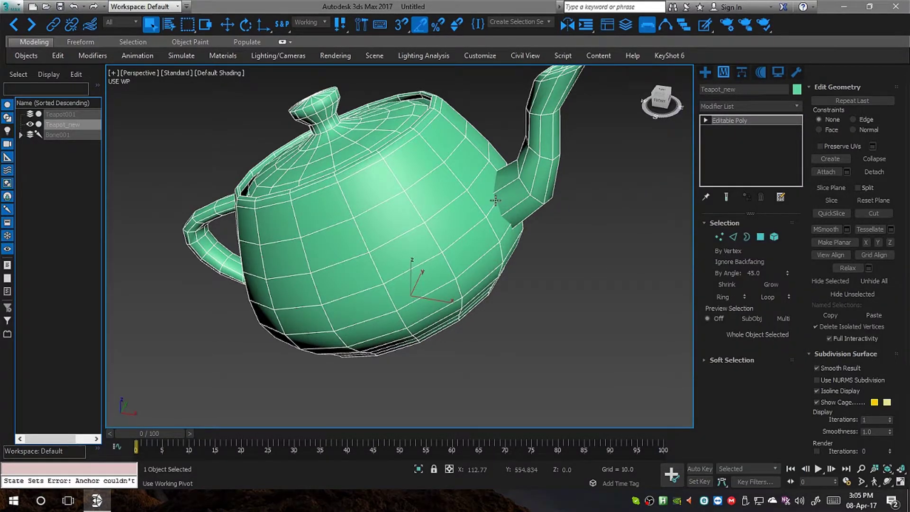
{"action": "middle_click_drag", "start_coordinate": [432, 239], "coordinate": [416, 254]}
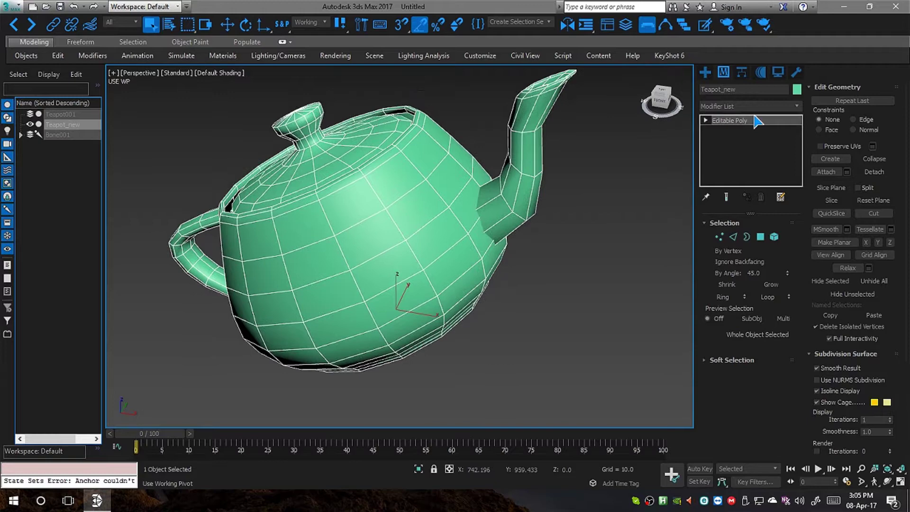
Reset Teapot_new's transform with Reset XForm's Reset Selected
{"action": "left_click", "coordinate": [797, 72]}
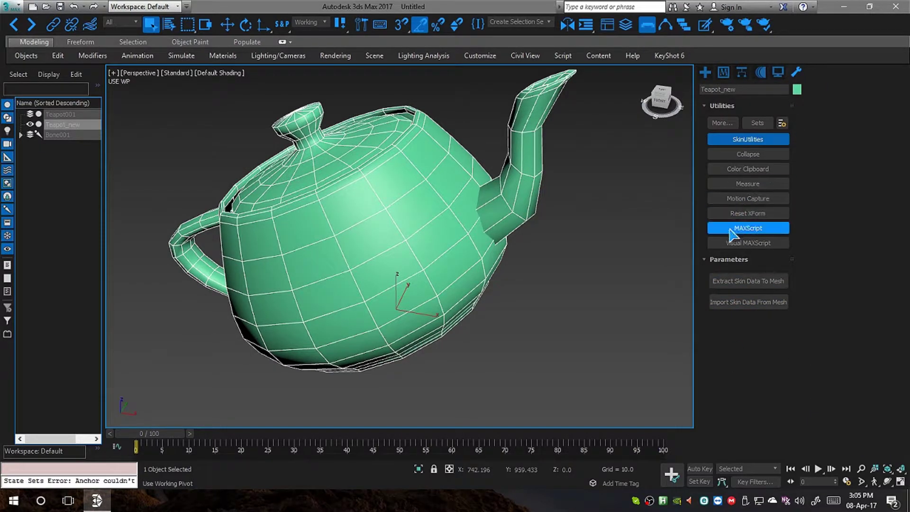
{"action": "left_click", "coordinate": [736, 213]}
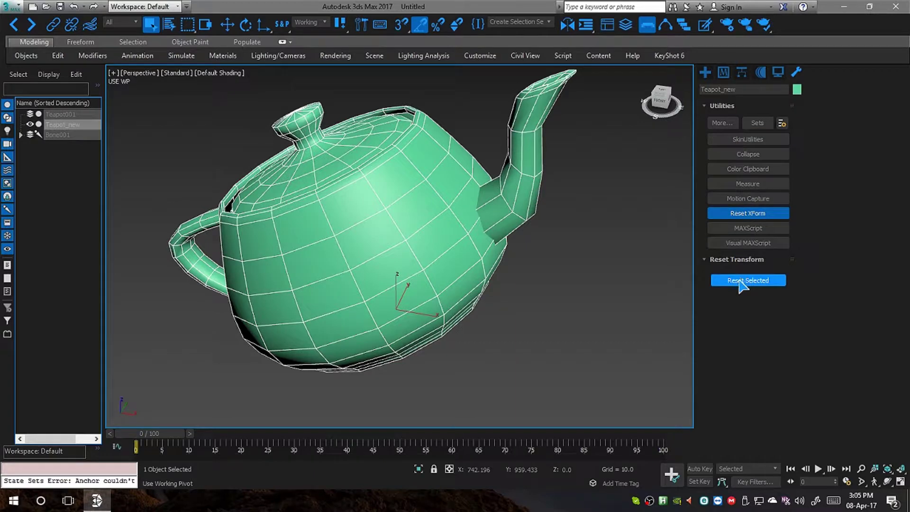
{"action": "left_click", "coordinate": [743, 283]}
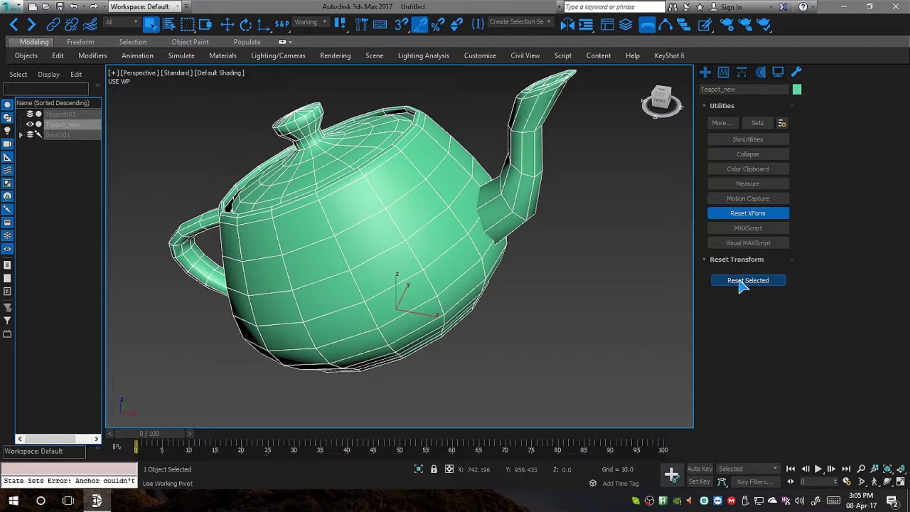
Collapse Teapot_new's XForm stack back into a single Editable Poly
{"action": "left_click", "coordinate": [722, 73]}
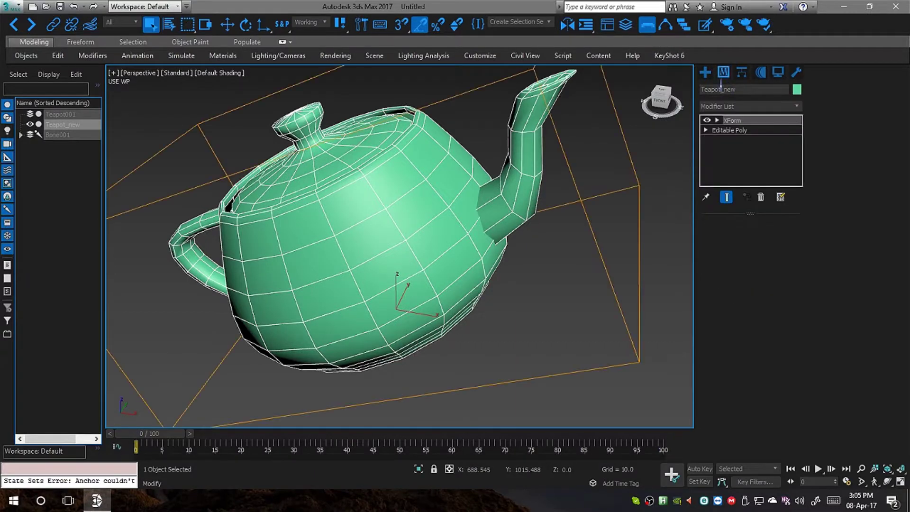
{"action": "right_click", "coordinate": [735, 123]}
{"action": "left_click", "coordinate": [758, 238]}
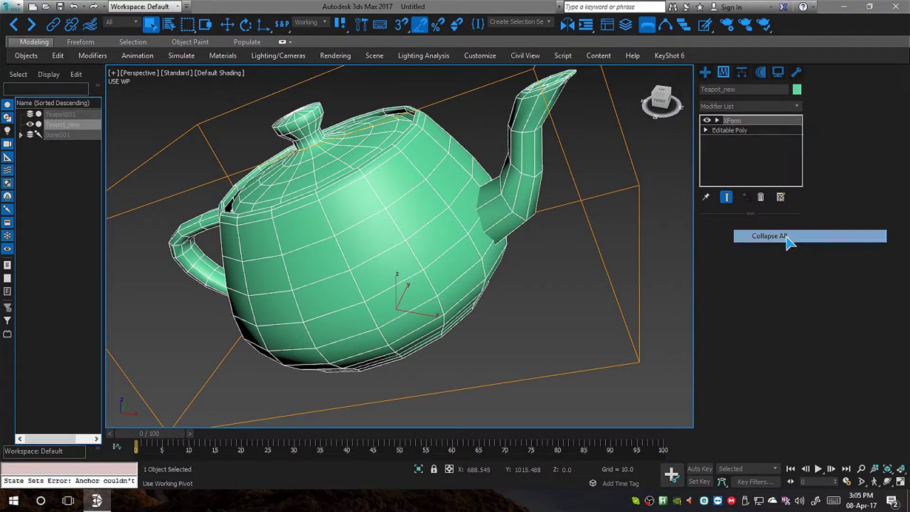
Add a Skin modifier to Teapot_new
{"action": "left_click", "coordinate": [737, 106]}
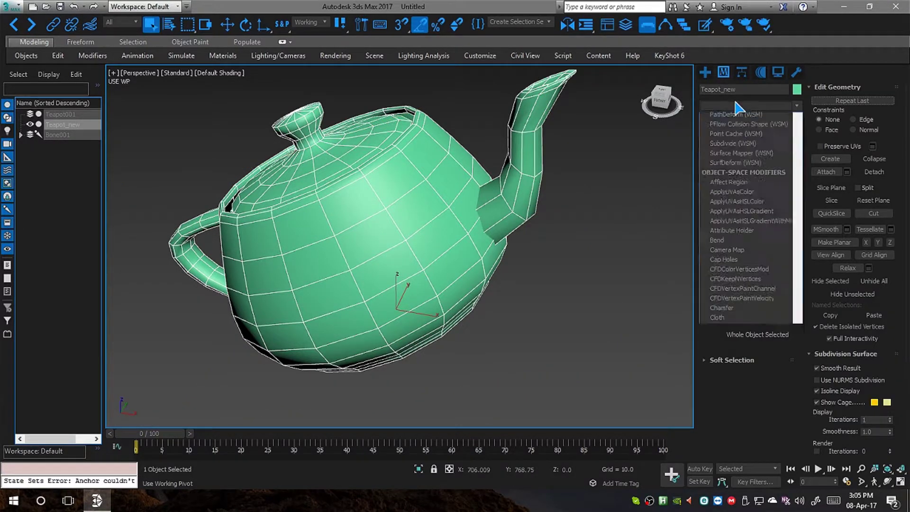
{"action": "type", "text": "skin"}
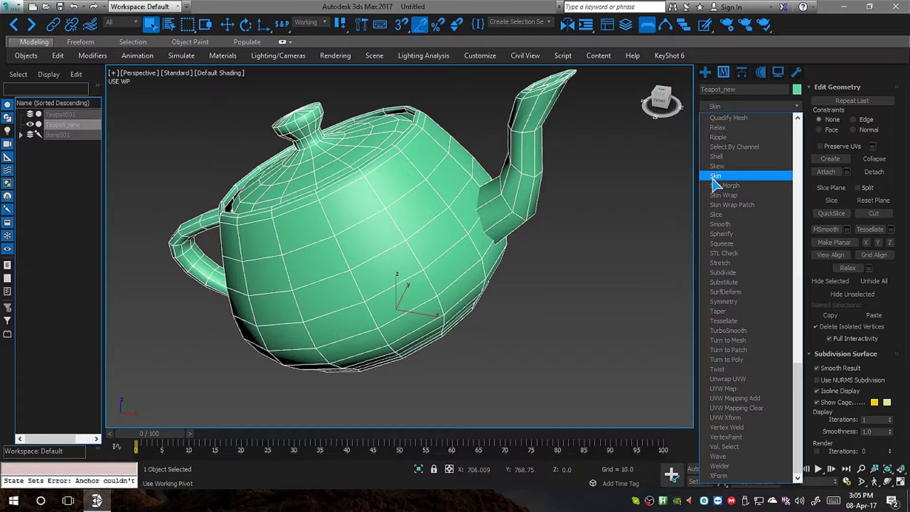
{"action": "left_click", "coordinate": [716, 177]}
{"action": "left_click", "coordinate": [848, 247]}
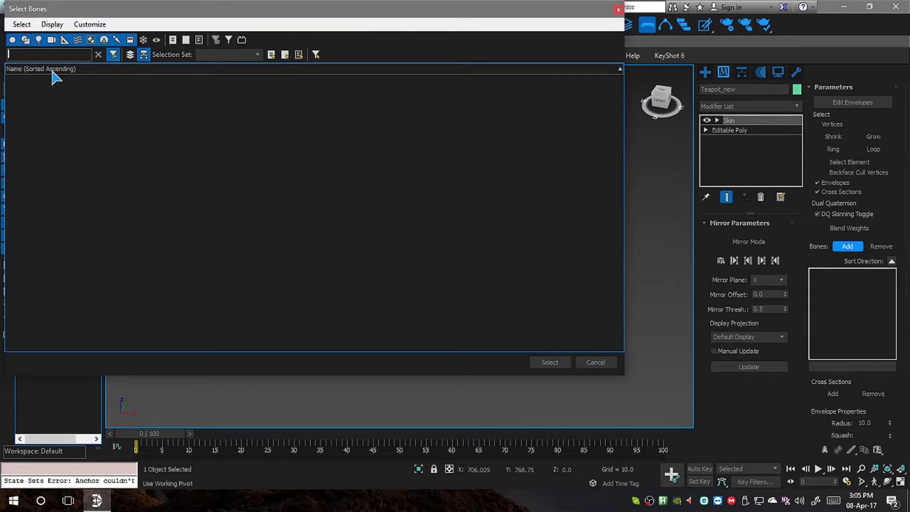
{"action": "left_click", "coordinate": [590, 362]}
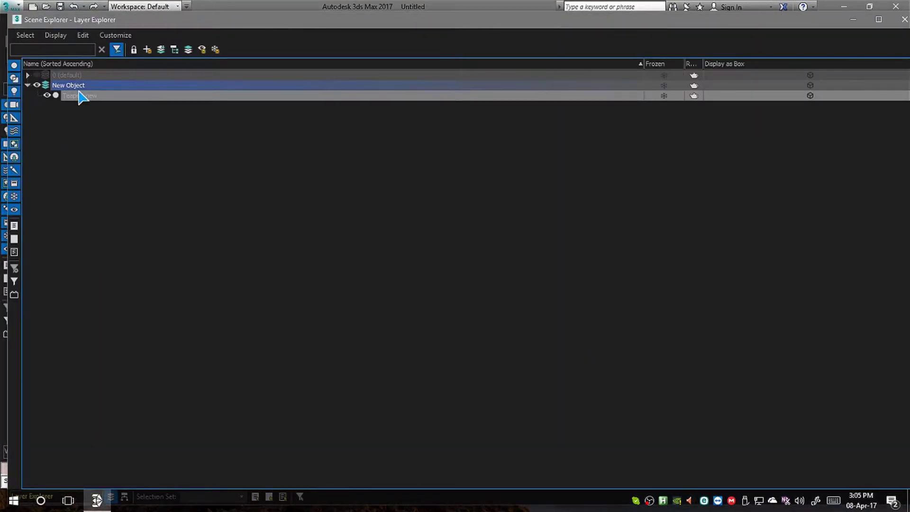
{"action": "left_click", "coordinate": [59, 96]}
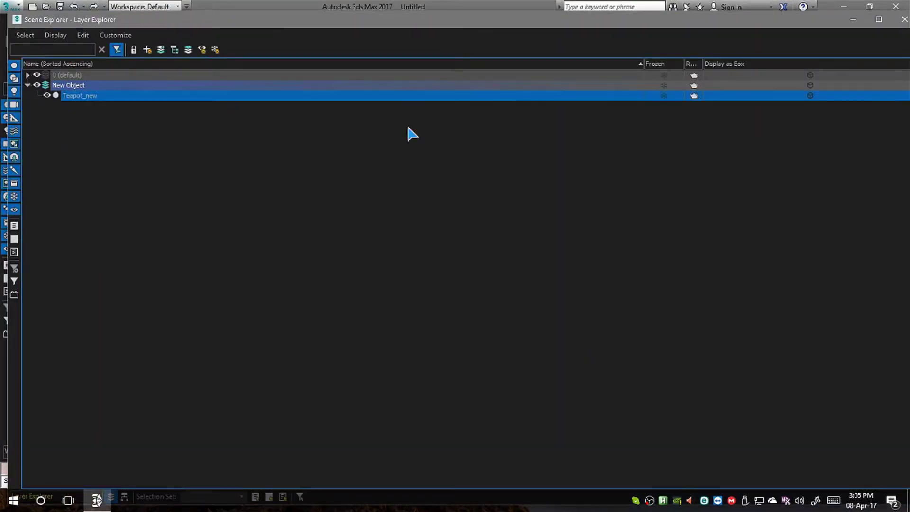
{"action": "left_click", "coordinate": [903, 19]}
Add Bone001 through Bone004 to the skin by selecting Bone001's whole hierarchy
{"action": "left_click", "coordinate": [847, 246]}
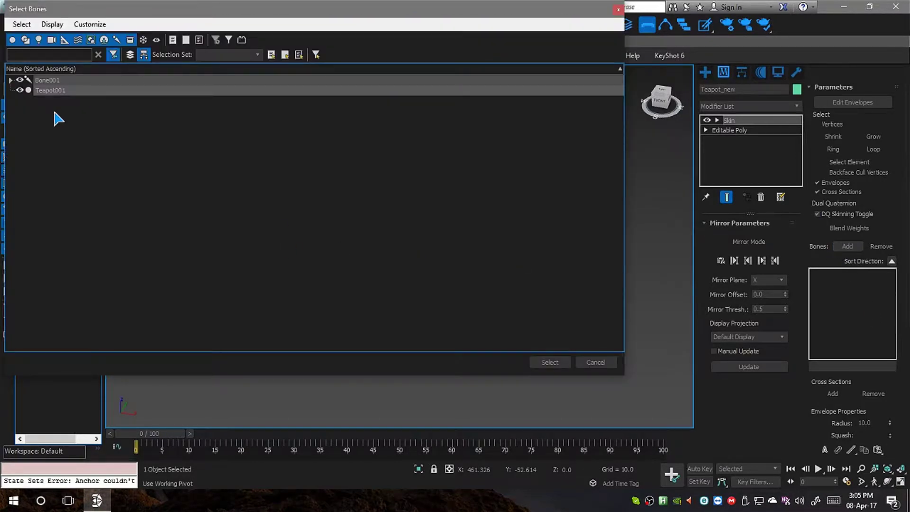
{"action": "left_click", "coordinate": [11, 80]}
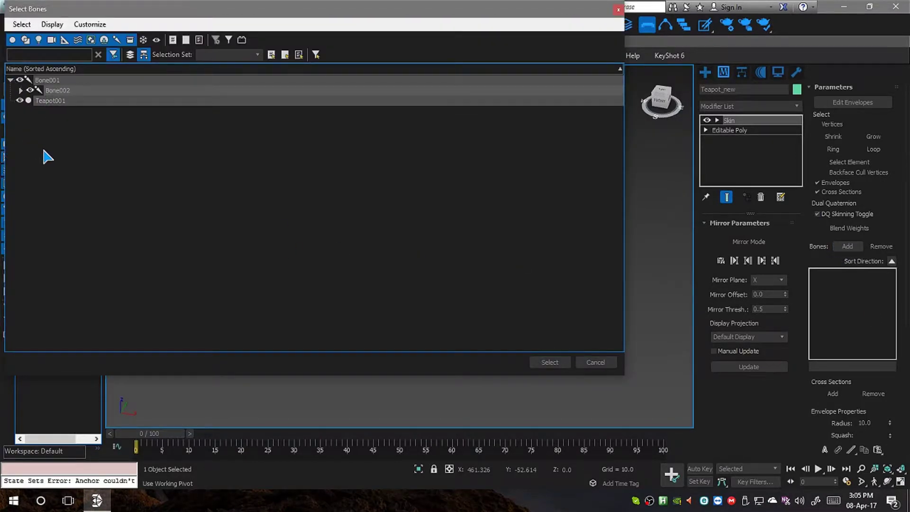
{"action": "left_click", "coordinate": [52, 24]}
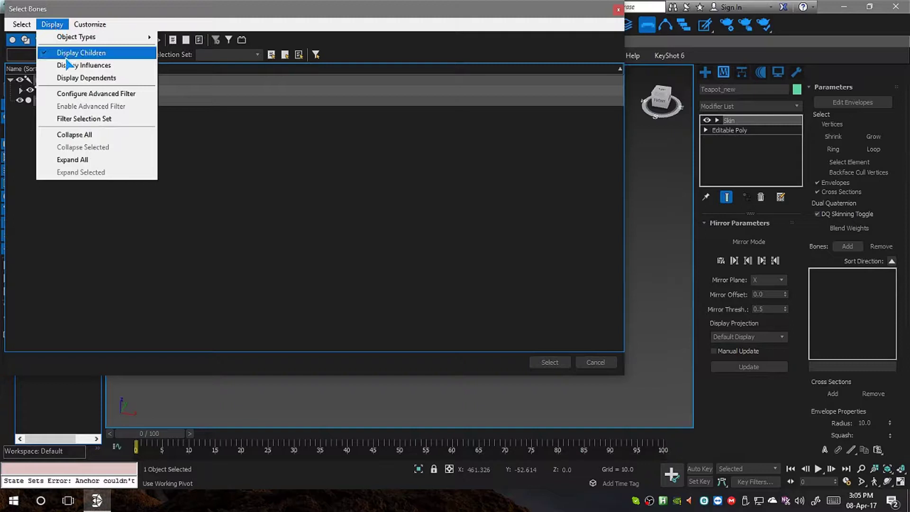
{"action": "left_click", "coordinate": [80, 135]}
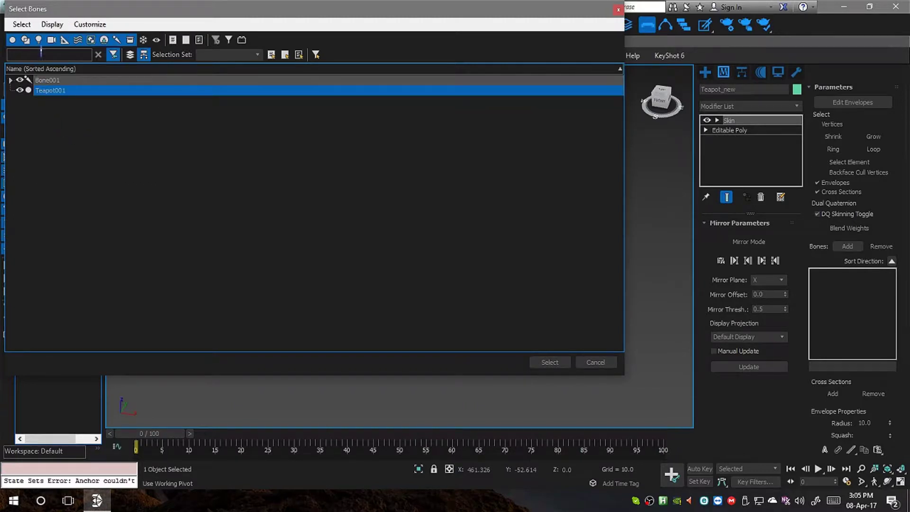
{"action": "left_click", "coordinate": [50, 27]}
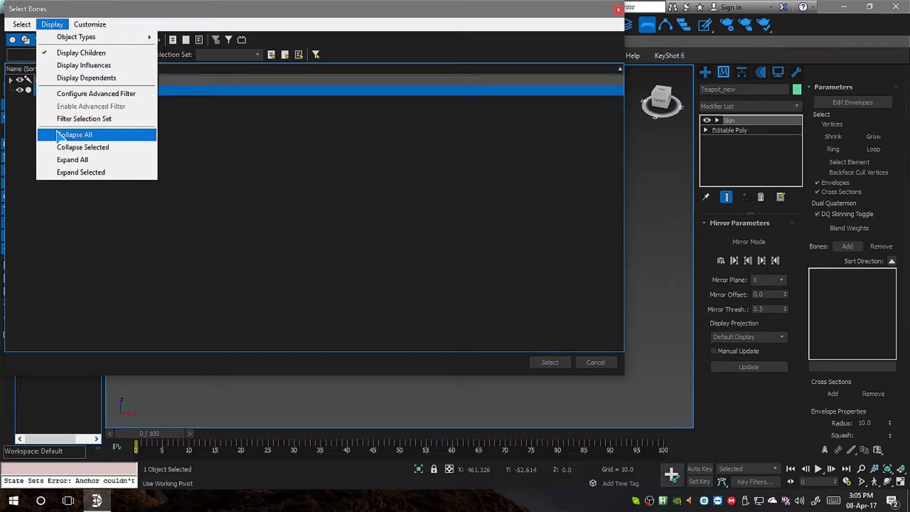
{"action": "left_click", "coordinate": [72, 173]}
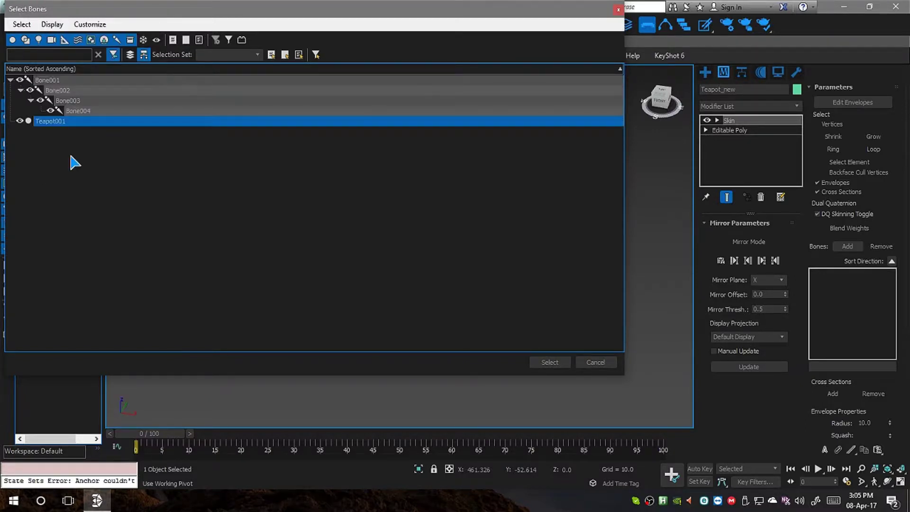
{"action": "double_click", "coordinate": [78, 81]}
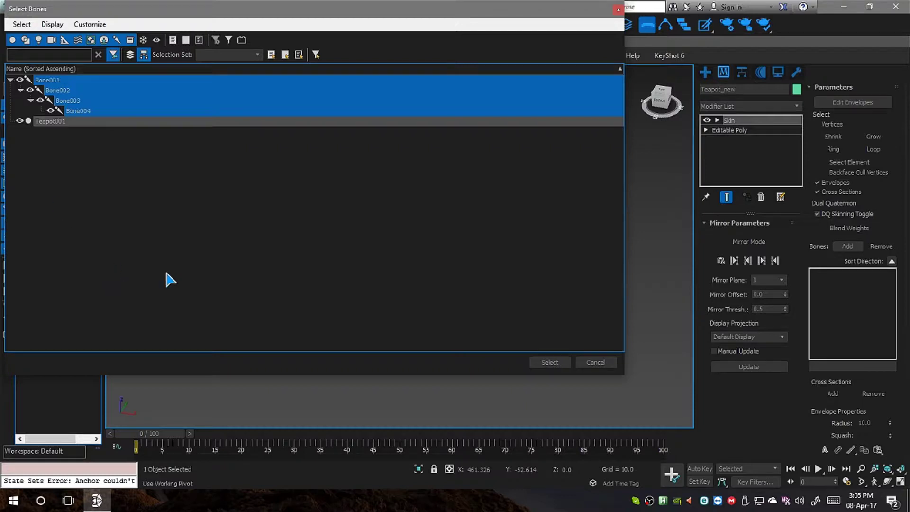
{"action": "left_click", "coordinate": [541, 363]}
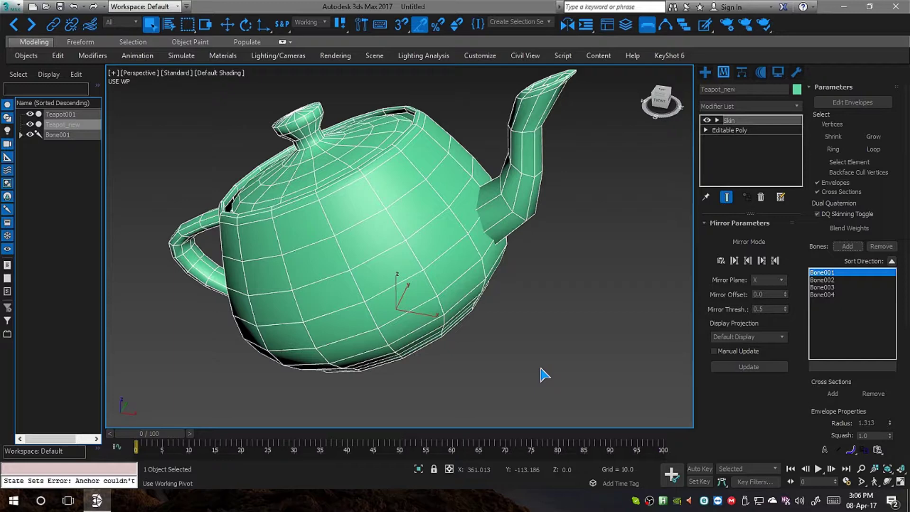
Pin the Skin stack to Teapot_new and hide the New Object layer
{"action": "left_click", "coordinate": [706, 198]}
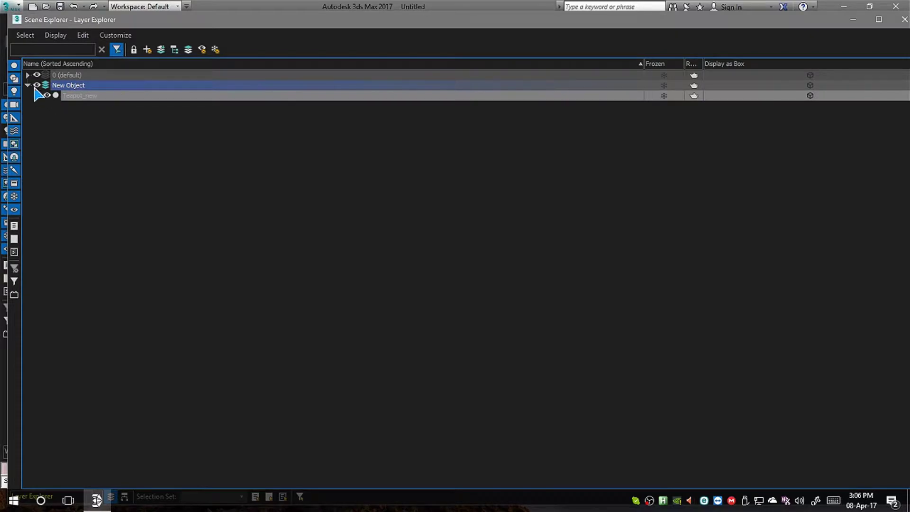
{"action": "left_click", "coordinate": [36, 85]}
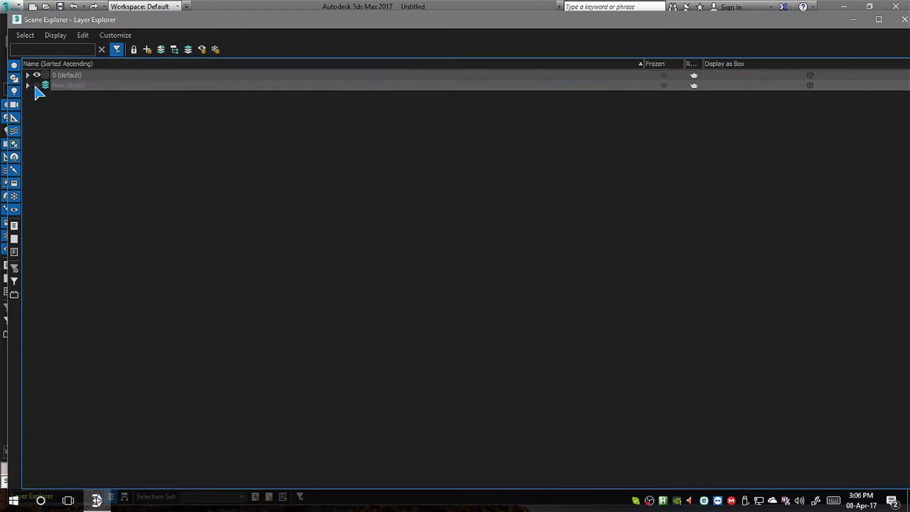
{"action": "left_click", "coordinate": [905, 20]}
Reframe the view on the remaining teapot and select the original Teapot001
{"action": "middle_click_drag", "start_coordinate": [475, 262], "coordinate": [599, 283], "text": "alt"}
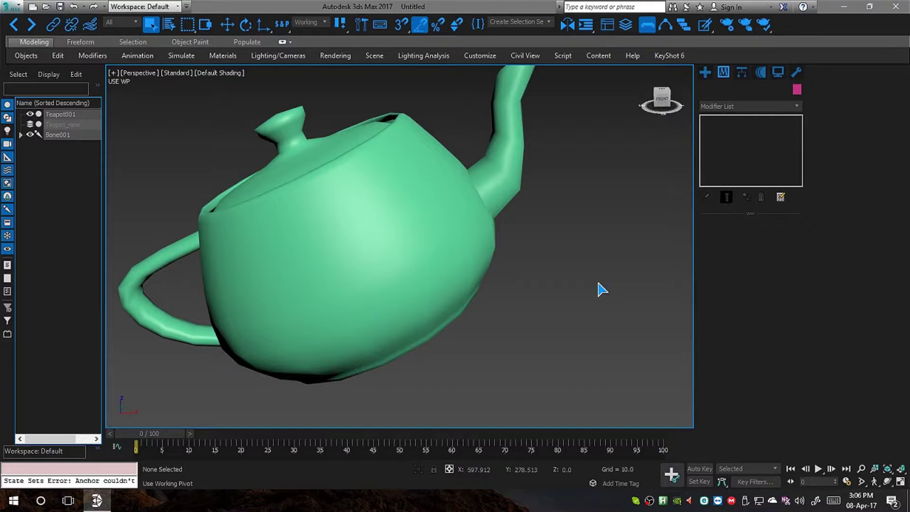
{"action": "scroll", "coordinate": [601, 297], "scroll_direction": "down", "scroll_amount": 5}
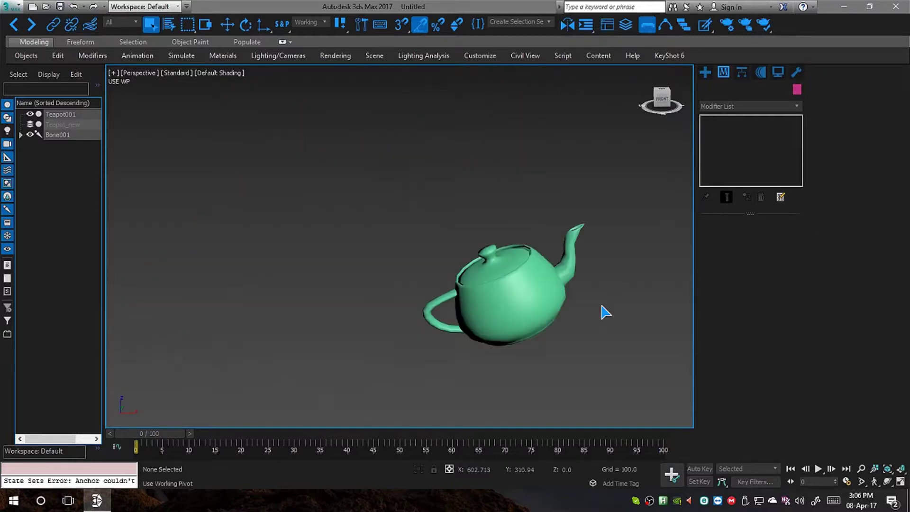
{"action": "middle_click_drag", "start_coordinate": [599, 301], "coordinate": [542, 290]}
{"action": "scroll", "coordinate": [481, 268], "scroll_direction": "up", "scroll_amount": 2}
{"action": "mouse_move", "coordinate": [481, 269]}
{"action": "middle_mouse_down", "text": "alt"}
{"action": "mouse_move", "coordinate": [560, 303]}
{"action": "mouse_move", "coordinate": [550, 304]}
{"action": "mouse_move", "coordinate": [542, 286]}
{"action": "mouse_move", "coordinate": [551, 297]}
{"action": "mouse_move", "coordinate": [539, 321]}
{"action": "mouse_move", "coordinate": [488, 300]}
{"action": "middle_mouse_up", "text": "alt"}
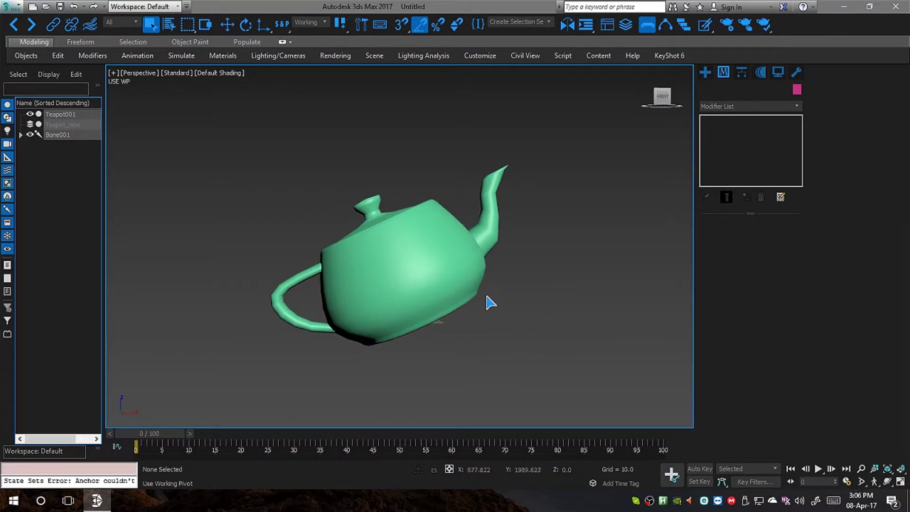
{"action": "left_click", "coordinate": [381, 186]}
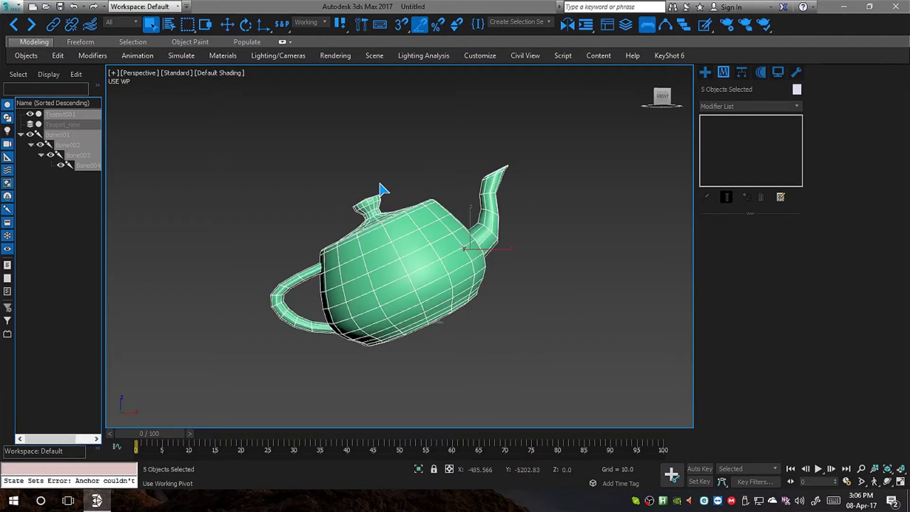
{"action": "left_click", "coordinate": [520, 211]}
With Teapot001 selected, browse the Utilities button sets down to SkinUtilities
{"action": "left_click", "coordinate": [491, 206]}
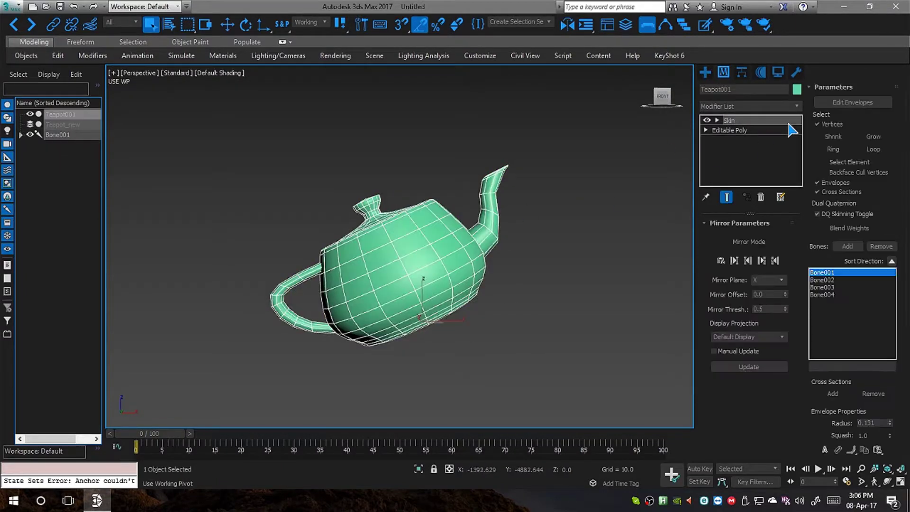
{"action": "left_click", "coordinate": [796, 73]}
{"action": "left_click", "coordinate": [754, 281]}
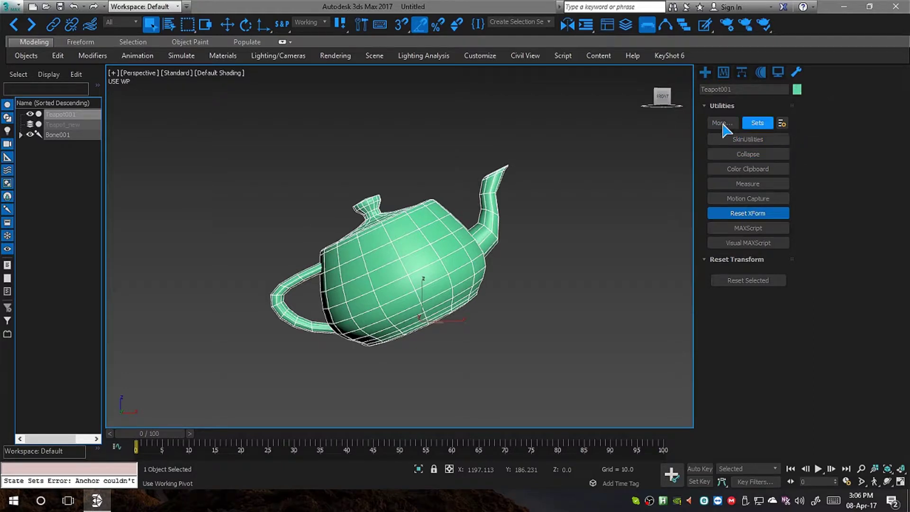
{"action": "left_click", "coordinate": [781, 123]}
{"action": "scroll", "coordinate": [379, 237], "scroll_direction": "down", "scroll_amount": 10}
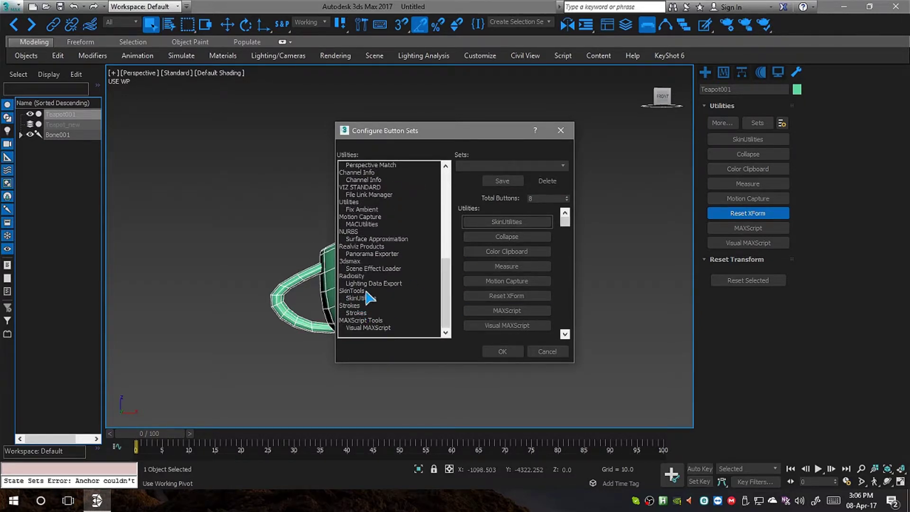
Run SkinUtilities' Extract Skin Data To Mesh on Teapot001 and select SkinData_Teapot001
{"action": "left_click", "coordinate": [547, 352]}
{"action": "left_click", "coordinate": [748, 138]}
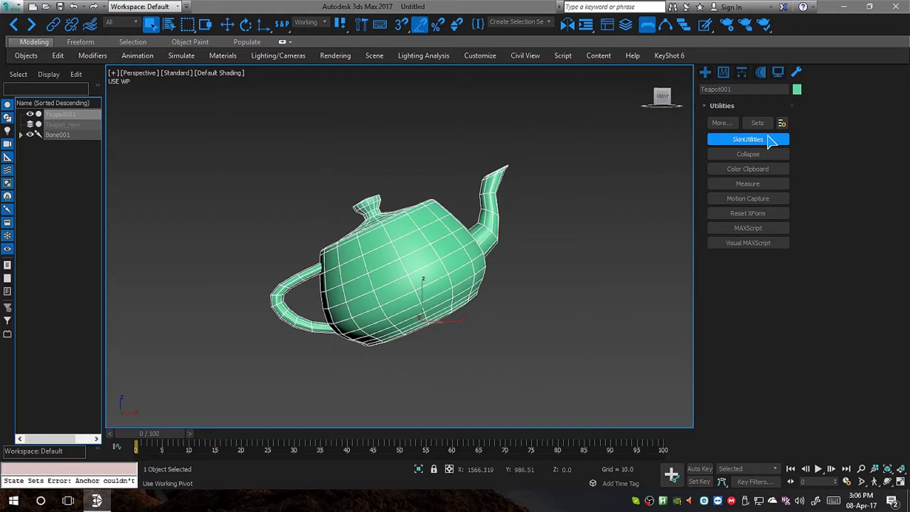
{"action": "left_click", "coordinate": [754, 302]}
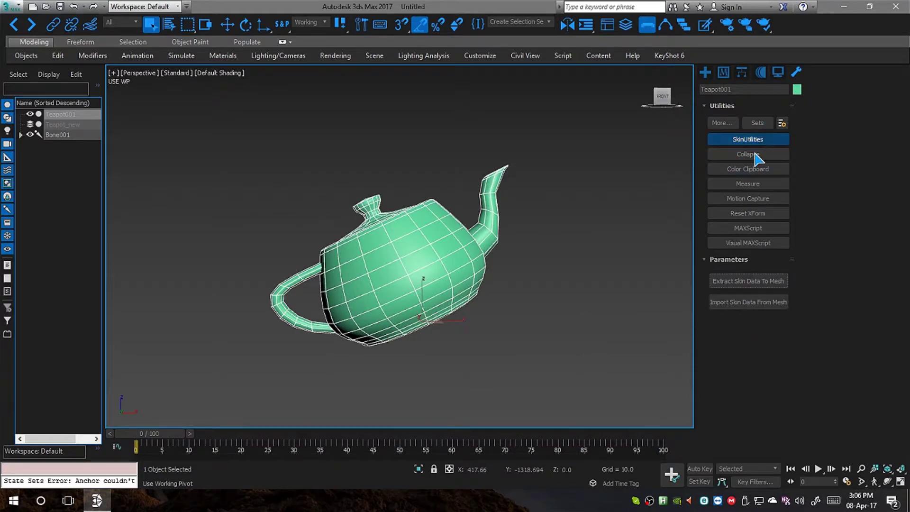
{"action": "left_click", "coordinate": [737, 281]}
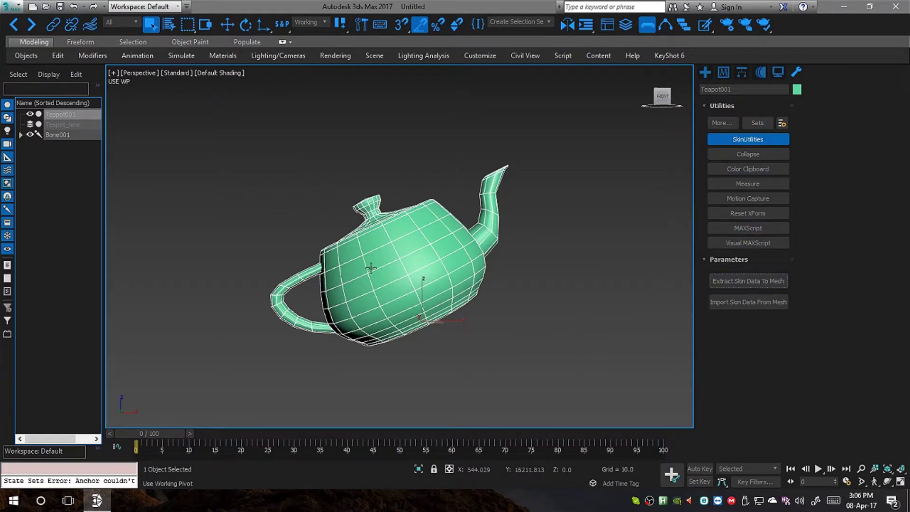
{"action": "left_click", "coordinate": [741, 283]}
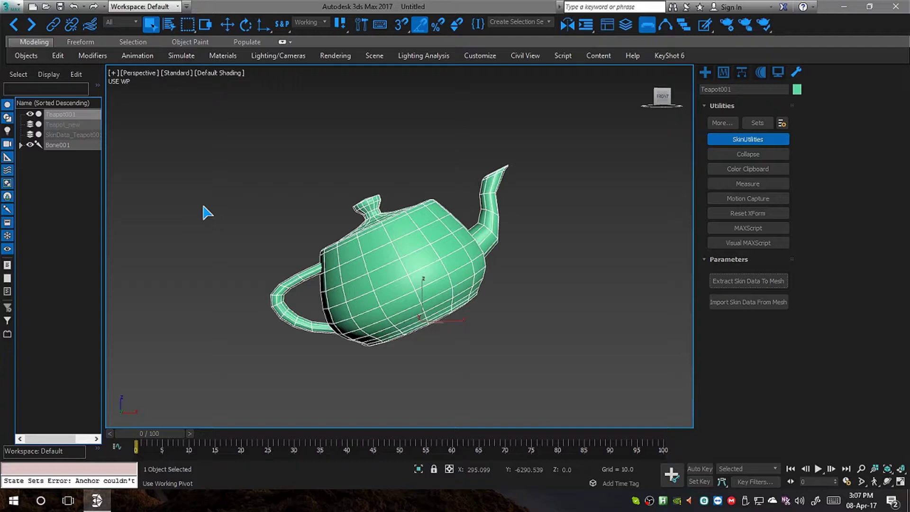
{"action": "left_click", "coordinate": [59, 136]}
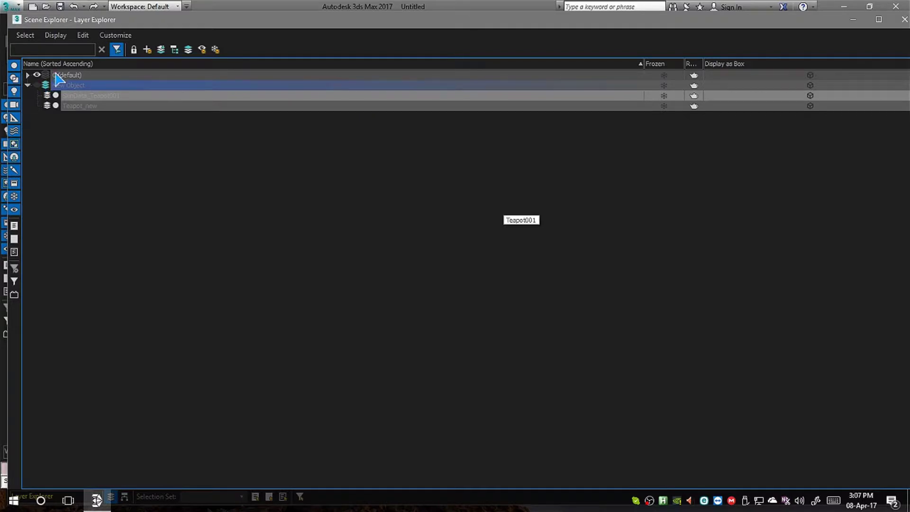
Select SkinData_Teapot001 in the Layer Explorer and move it to a new layer named SkinData
{"action": "left_click", "coordinate": [27, 75]}
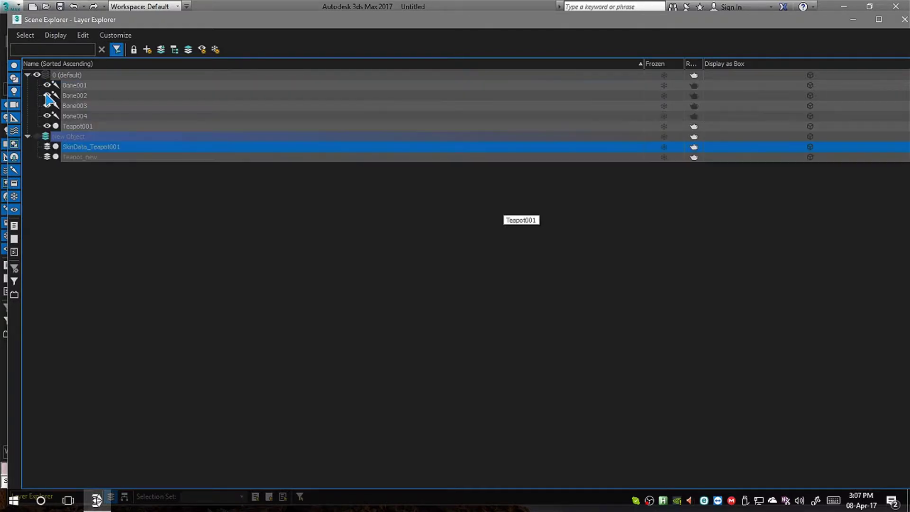
{"action": "left_click", "coordinate": [97, 148]}
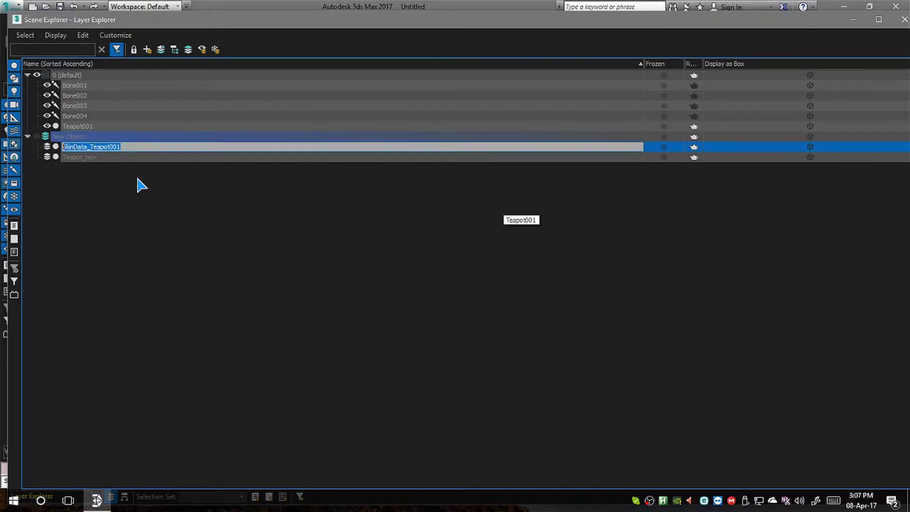
{"action": "left_click", "coordinate": [123, 189]}
{"action": "left_click", "coordinate": [119, 148]}
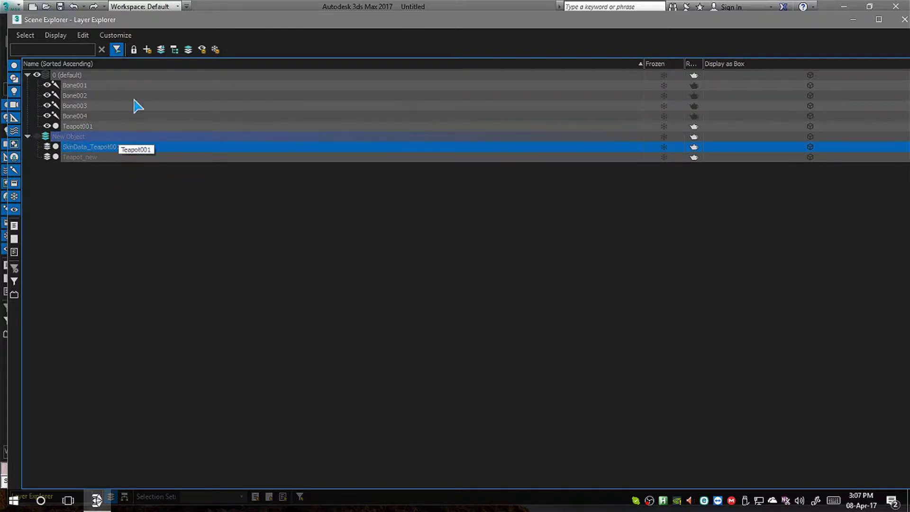
{"action": "left_click", "coordinate": [147, 49]}
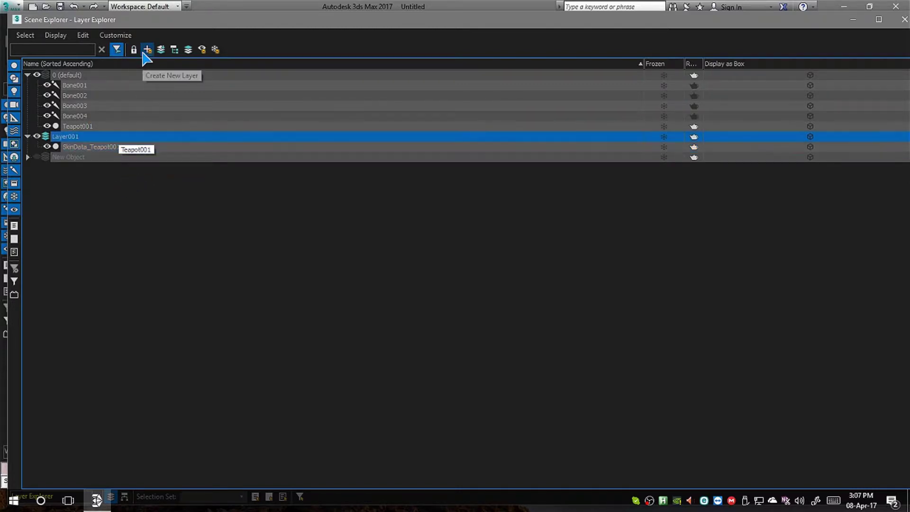
{"action": "left_click", "coordinate": [76, 137]}
{"action": "type", "text": "SkinData"}
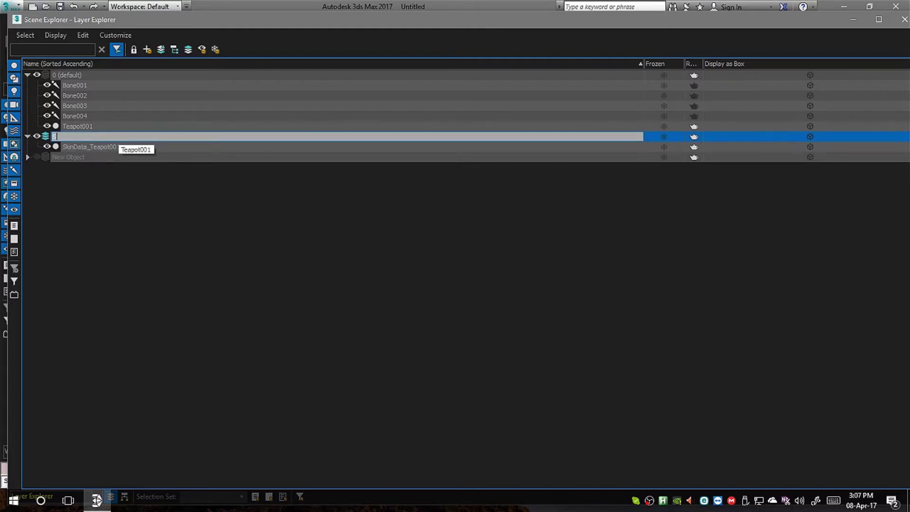
{"action": "left_click", "coordinate": [106, 212]}
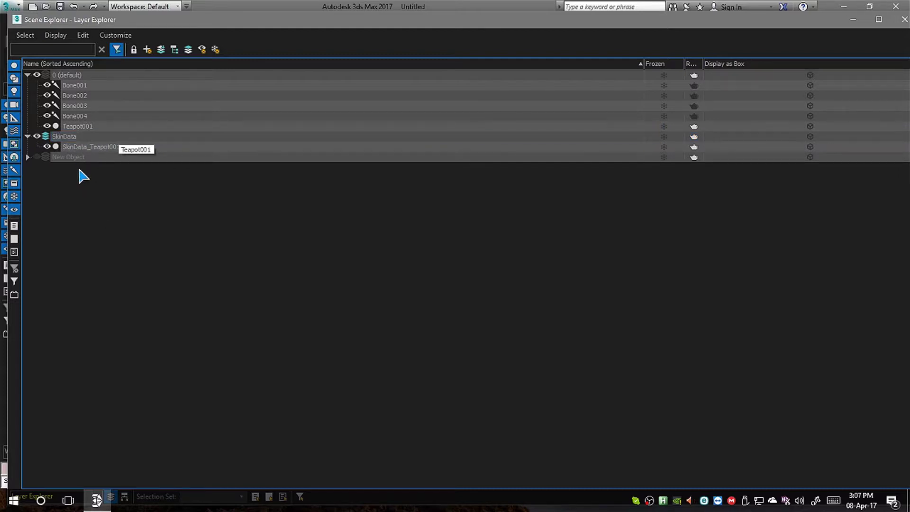
{"action": "left_click", "coordinate": [901, 21]}
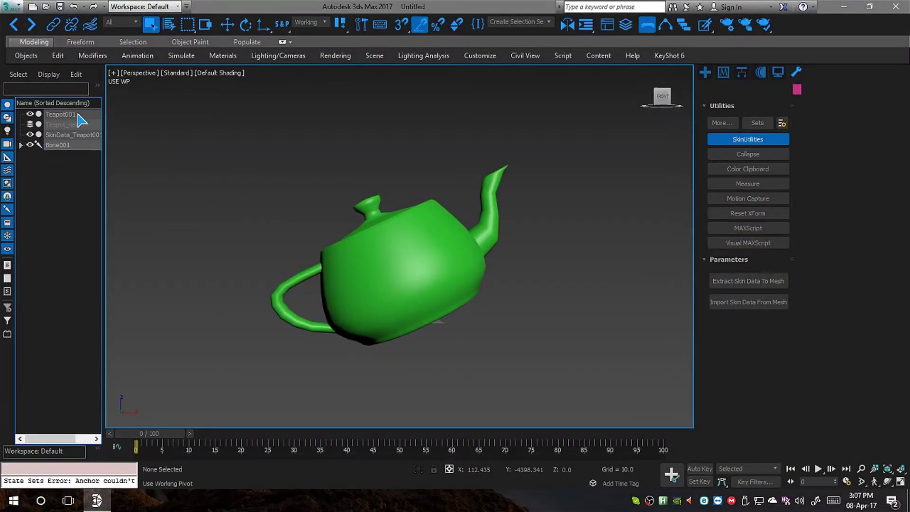
Delete Teapot001 and turn the New Object layer visible again to show Teapot_new
{"action": "left_click", "coordinate": [62, 114]}
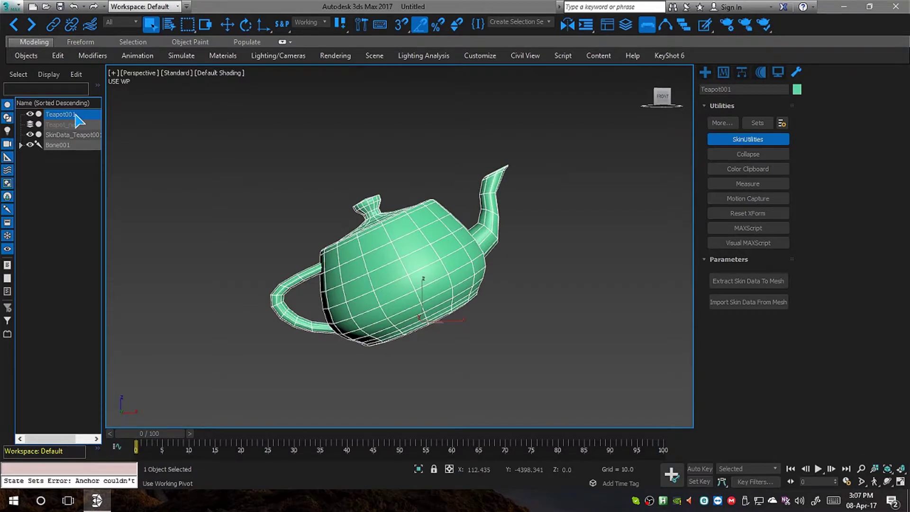
{"action": "key", "text": "Delete"}
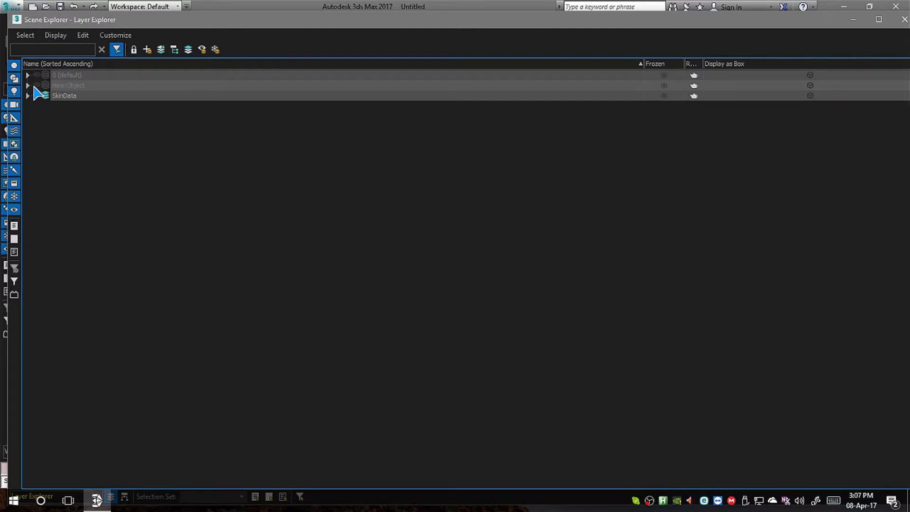
{"action": "left_click", "coordinate": [36, 85]}
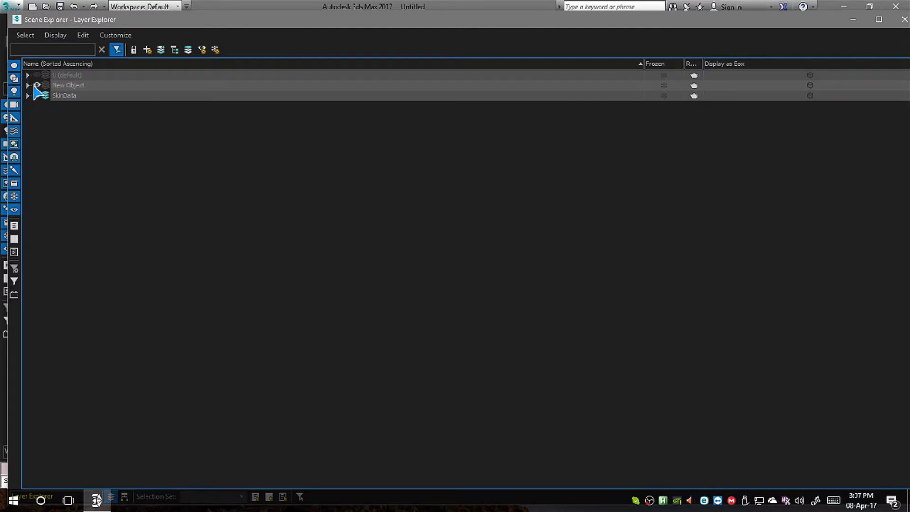
{"action": "left_click", "coordinate": [903, 21]}
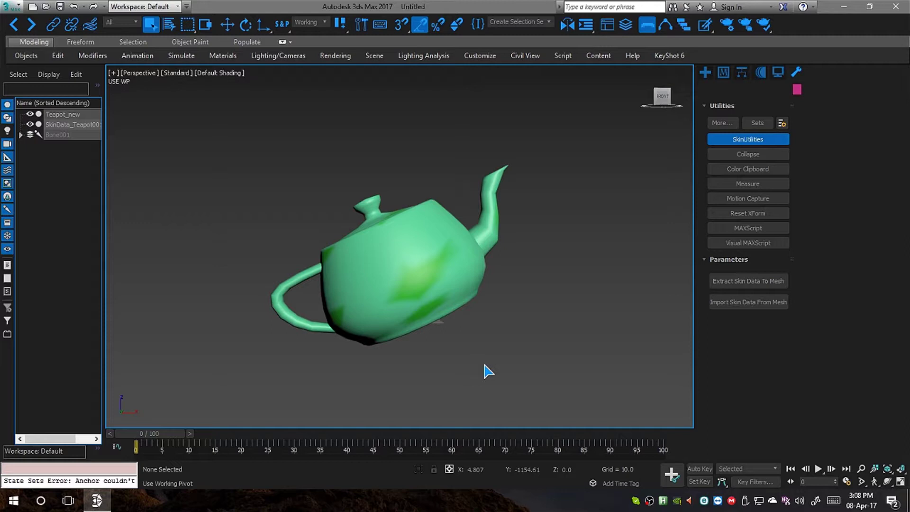
Delete Teapot_new's old Skin modifier and add a fresh Skin from the Modifier List
{"action": "left_click", "coordinate": [724, 72]}
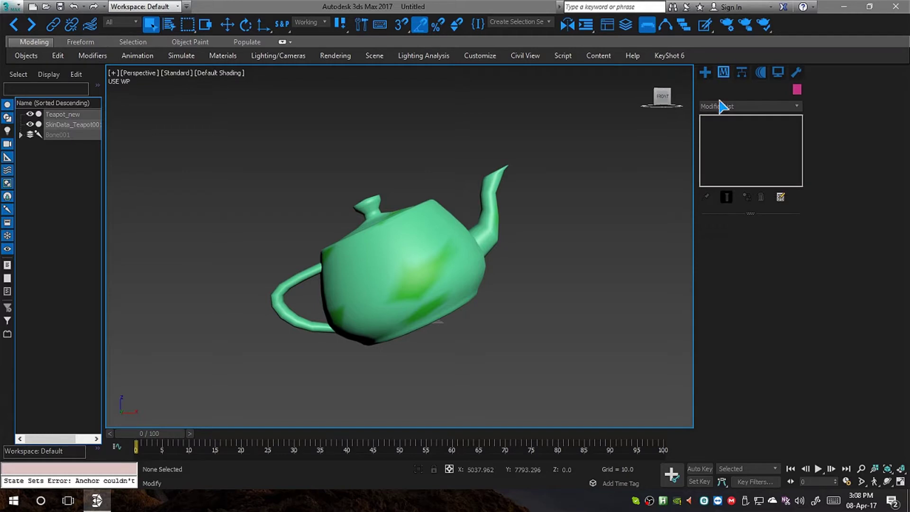
{"action": "left_click", "coordinate": [415, 289]}
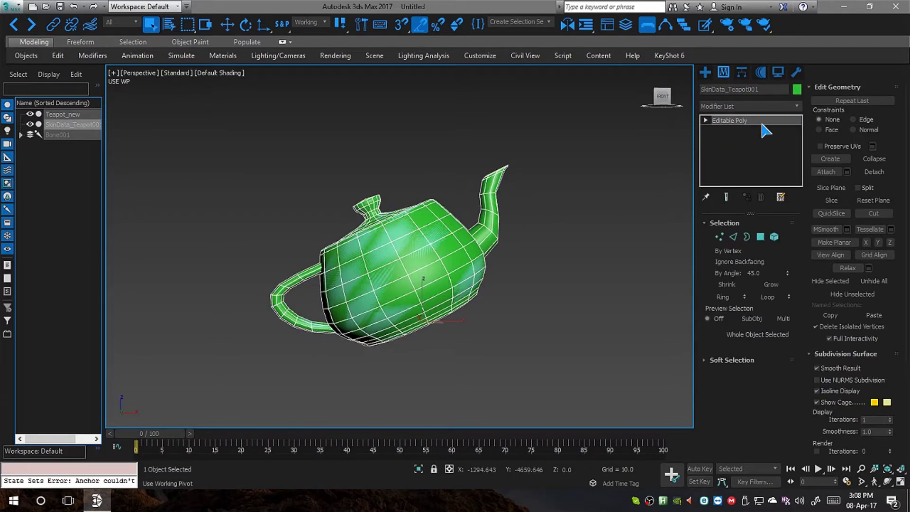
{"action": "left_click", "coordinate": [63, 114]}
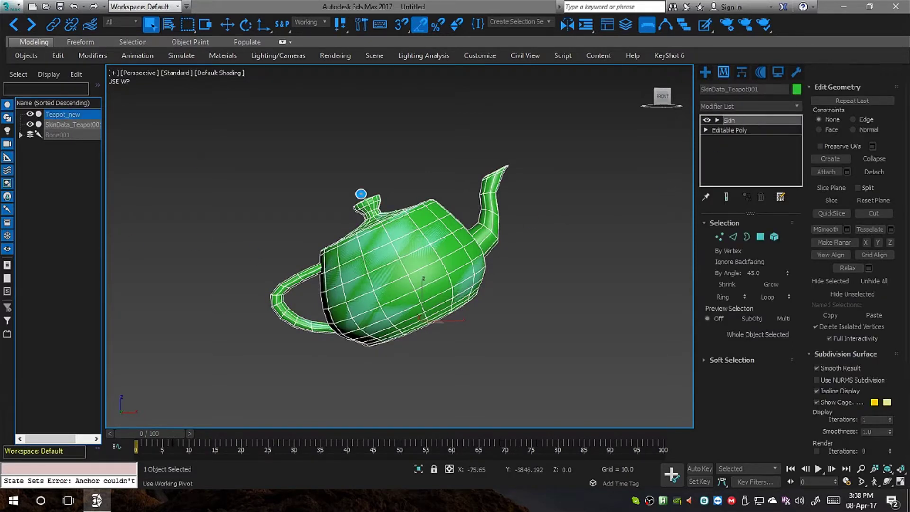
{"action": "right_click", "coordinate": [749, 120]}
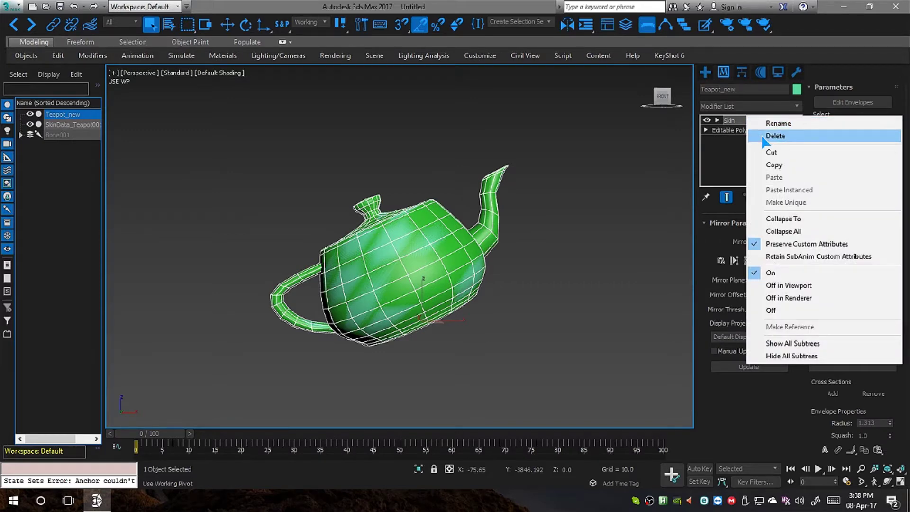
{"action": "left_click", "coordinate": [764, 136]}
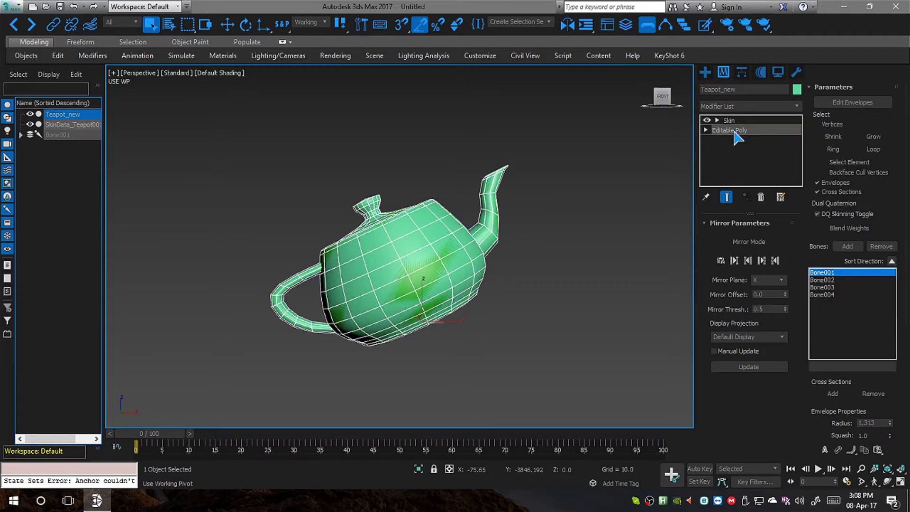
{"action": "left_click", "coordinate": [746, 107]}
{"action": "scroll", "coordinate": [730, 379], "scroll_direction": "down", "scroll_amount": 3}
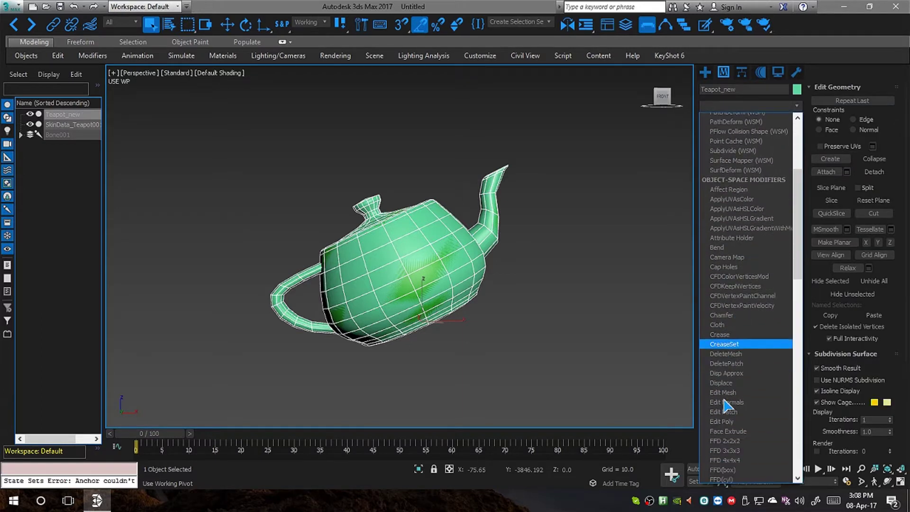
{"action": "scroll", "coordinate": [739, 418], "scroll_direction": "down", "scroll_amount": 10}
{"action": "key", "text": "Return"}
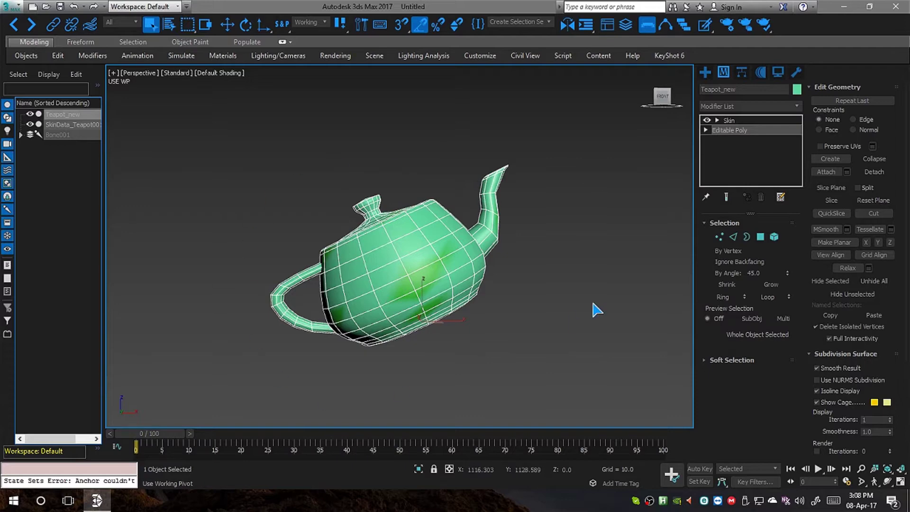
Select SkinData_Teapot001 plus Teapot_new and run SkinUtilities' Import Skin Data From Mesh
{"action": "left_click", "coordinate": [567, 246]}
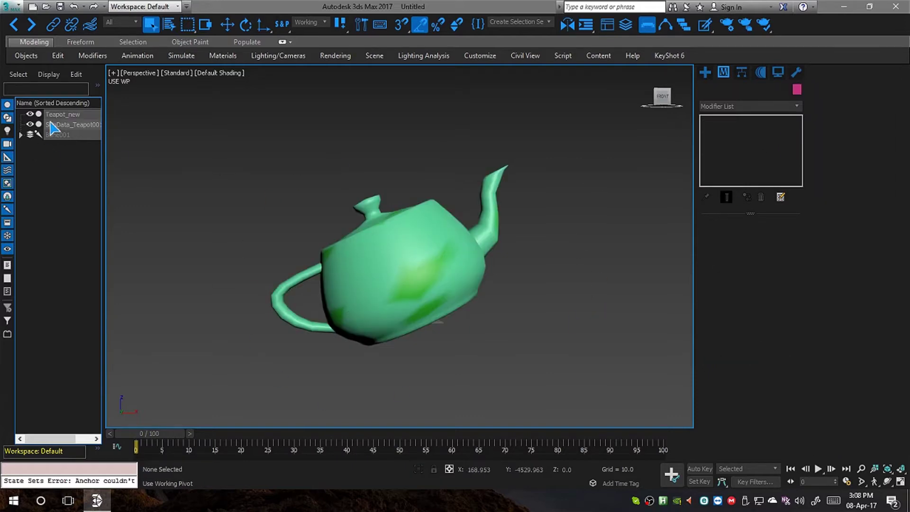
{"action": "left_click", "coordinate": [70, 126]}
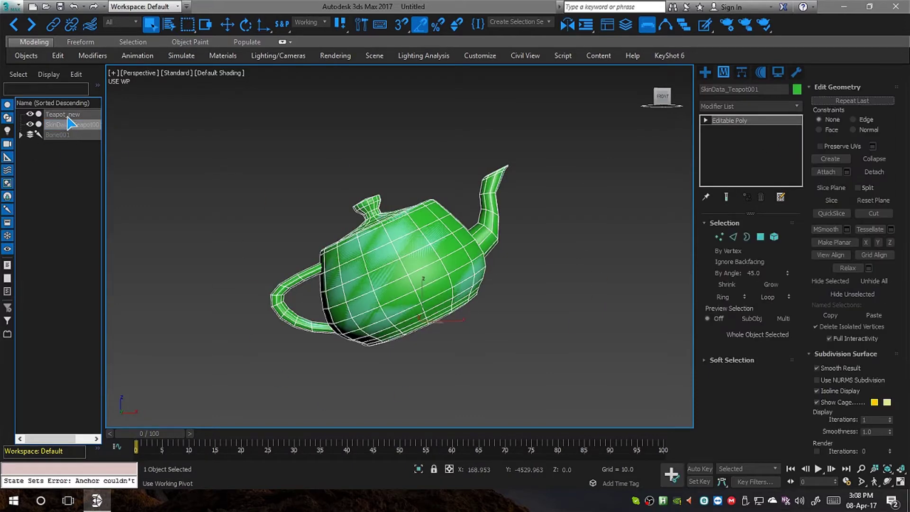
{"action": "left_click", "coordinate": [70, 115], "text": "ctrl"}
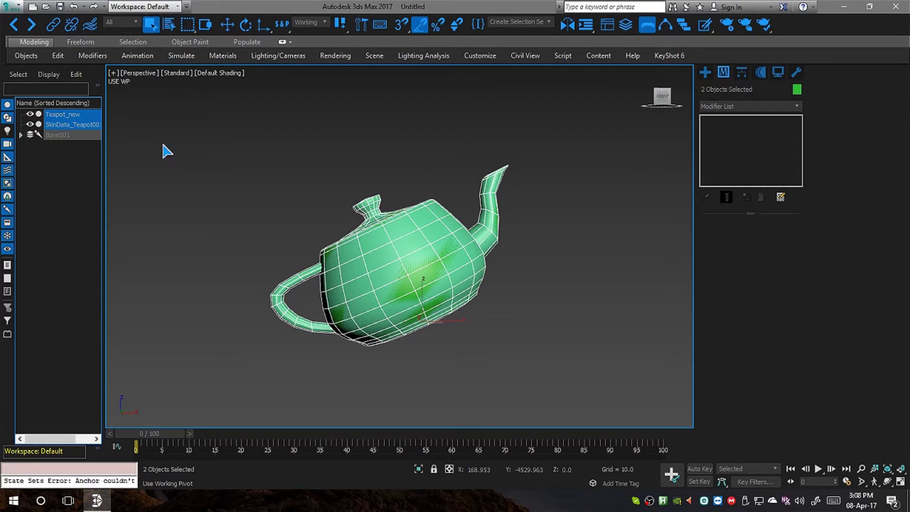
{"action": "left_click", "coordinate": [796, 73]}
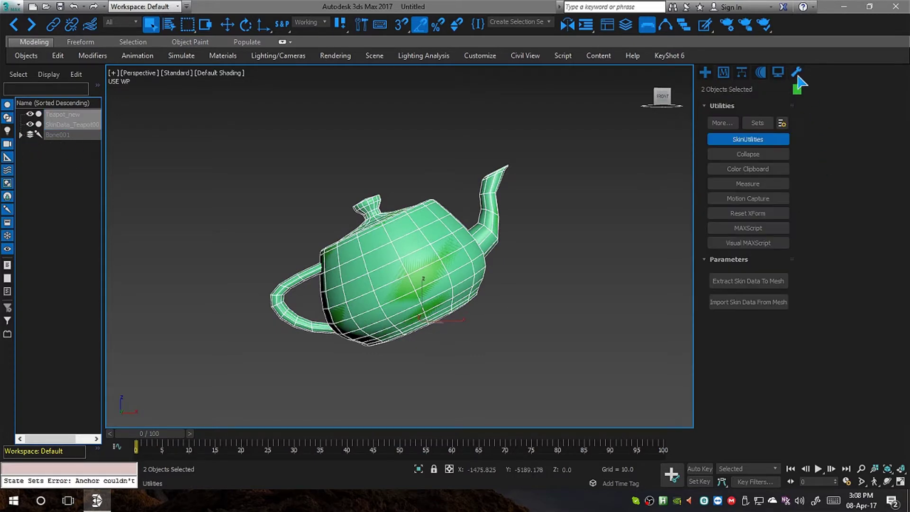
{"action": "left_click", "coordinate": [754, 304]}
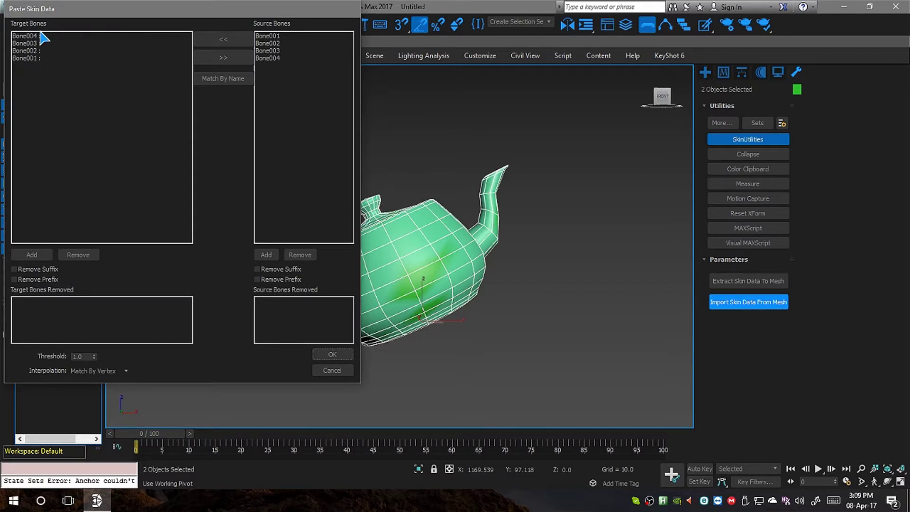
Match Bone001–Bone004 source and target bones by name and paste the weights
{"action": "left_click", "coordinate": [230, 80]}
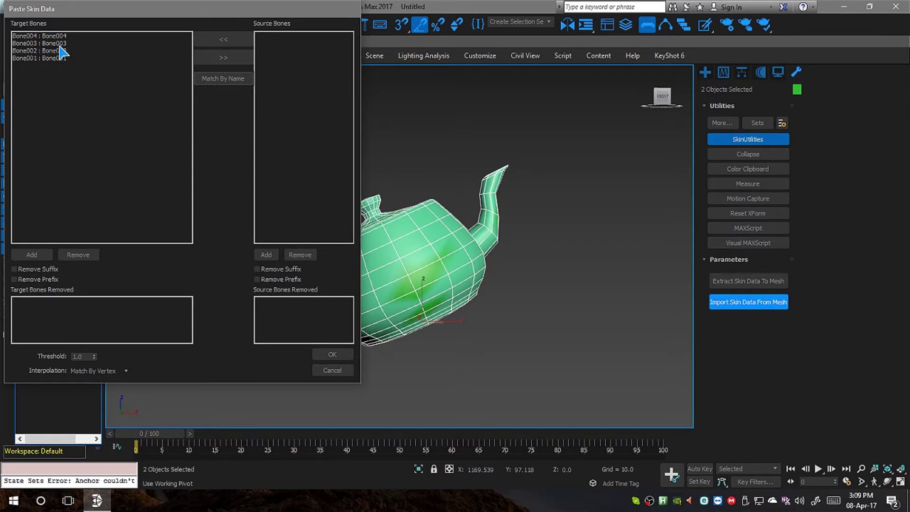
{"action": "left_click", "coordinate": [223, 40]}
{"action": "left_click", "coordinate": [282, 280]}
{"action": "left_click", "coordinate": [282, 282]}
{"action": "left_click", "coordinate": [323, 354]}
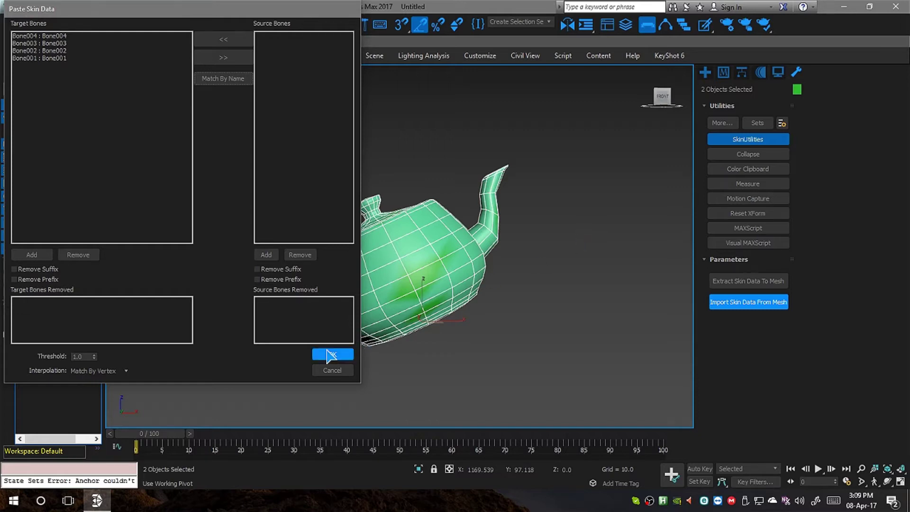
{"action": "left_click", "coordinate": [327, 355]}
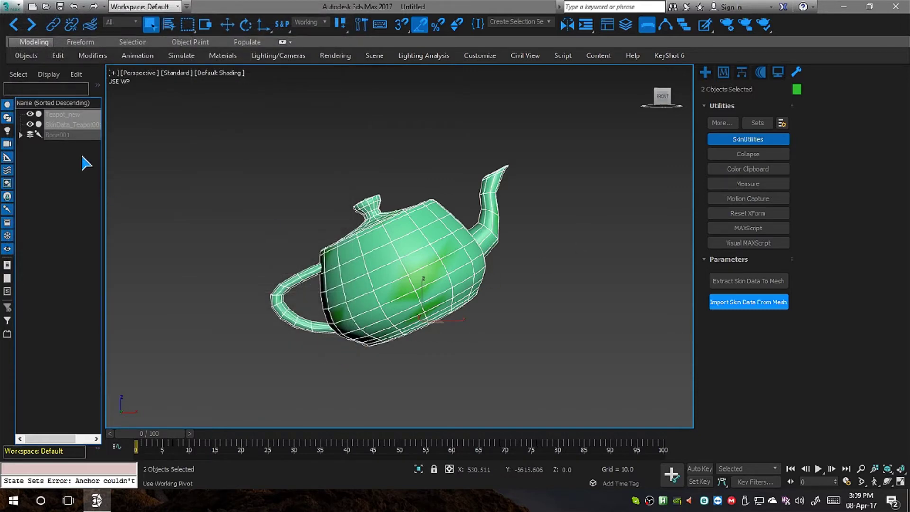
Delete the SkinData_Teapot001 helper mesh
{"action": "left_click", "coordinate": [64, 154]}
{"action": "left_click", "coordinate": [64, 125]}
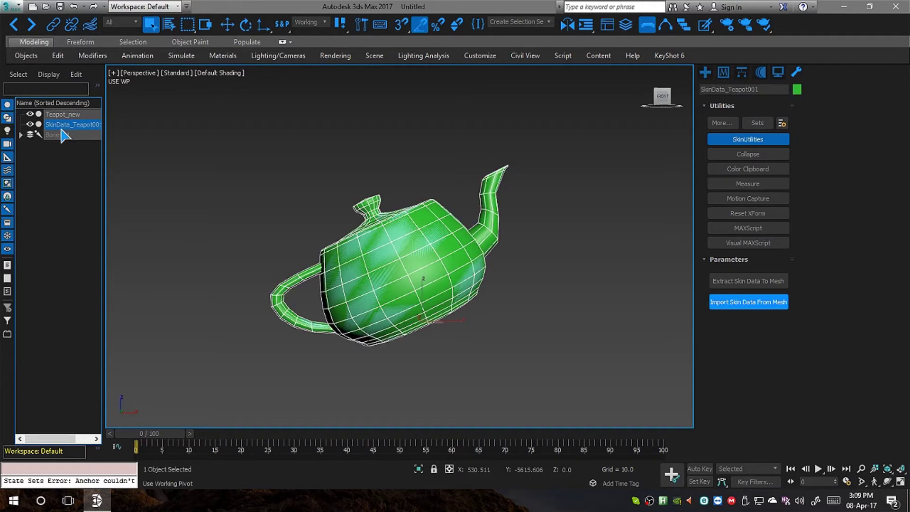
{"action": "key", "text": "Delete"}
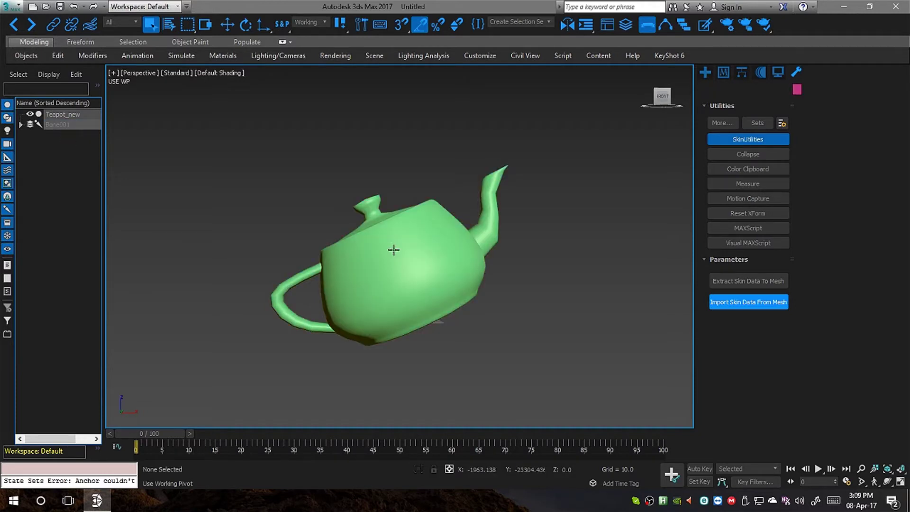
In Teapot_new's Skin envelopes, confirm Bone004 weights the spout tip, then exit editing
{"action": "left_click", "coordinate": [391, 248]}
{"action": "left_click", "coordinate": [724, 73]}
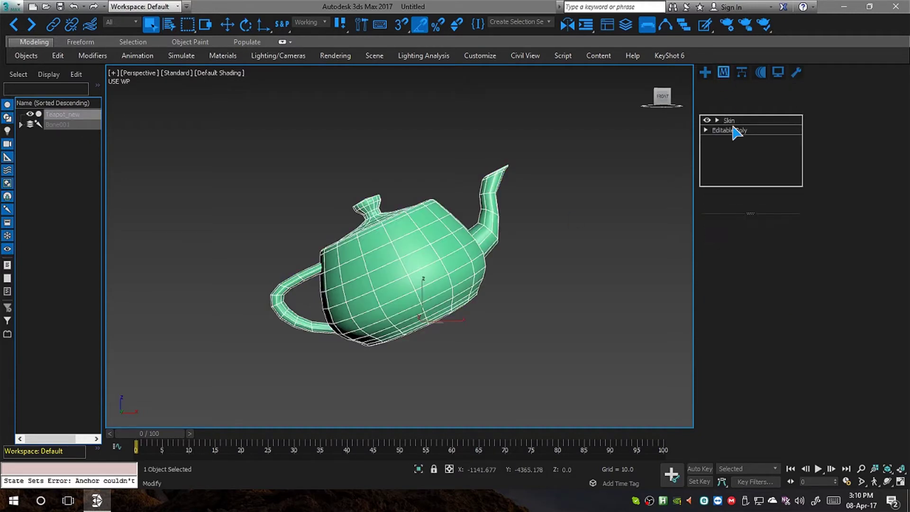
{"action": "left_click", "coordinate": [827, 102]}
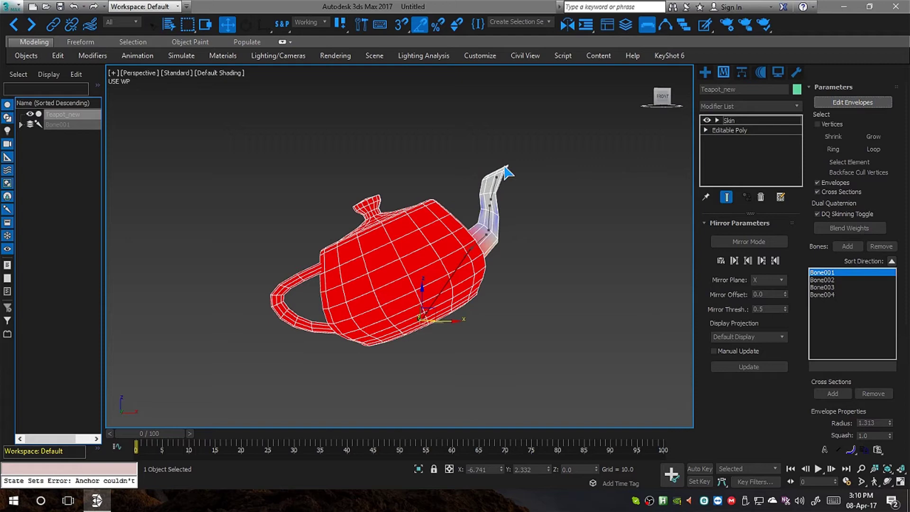
{"action": "left_click", "coordinate": [491, 189]}
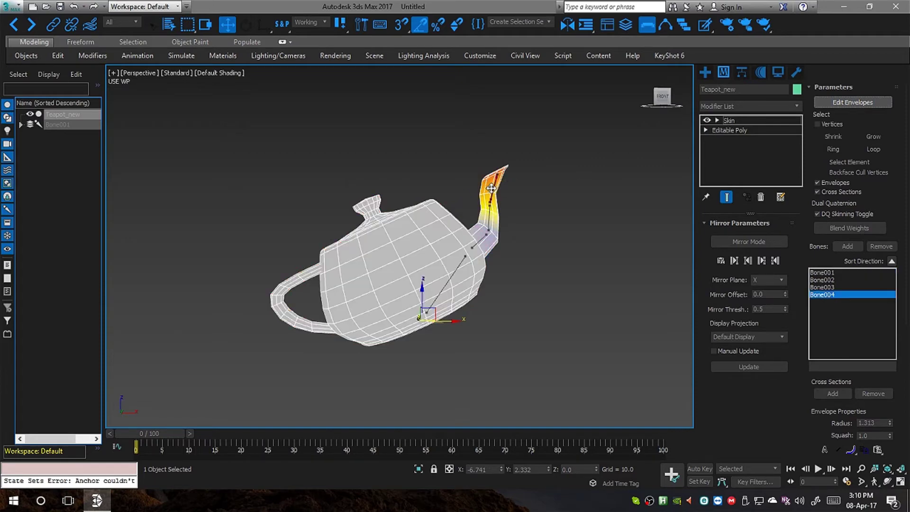
{"action": "middle_click_drag", "start_coordinate": [527, 193], "coordinate": [492, 202]}
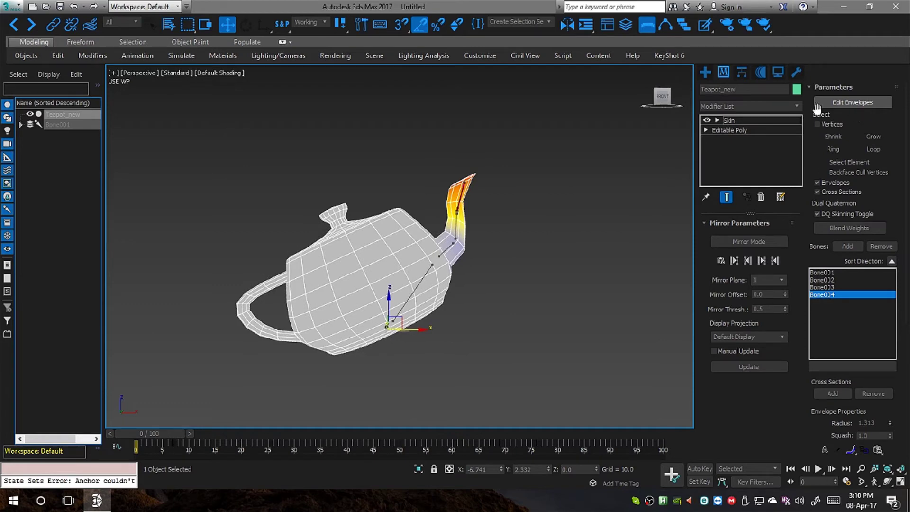
{"action": "left_click", "coordinate": [747, 125]}
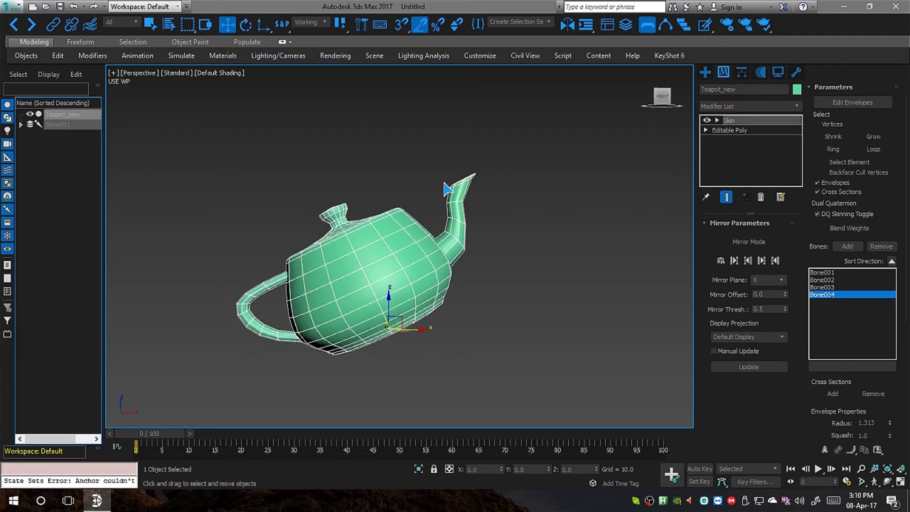
Select Bone002 under Bone001 and rotate it on Y so the spout bends upward
{"action": "left_click", "coordinate": [66, 124]}
{"action": "left_click", "coordinate": [20, 124]}
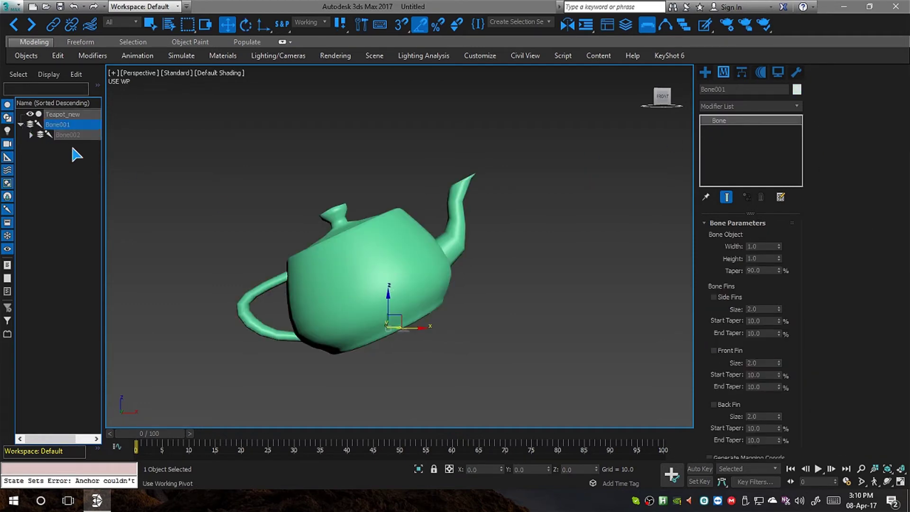
{"action": "left_click", "coordinate": [75, 135]}
{"action": "key", "text": "e"}
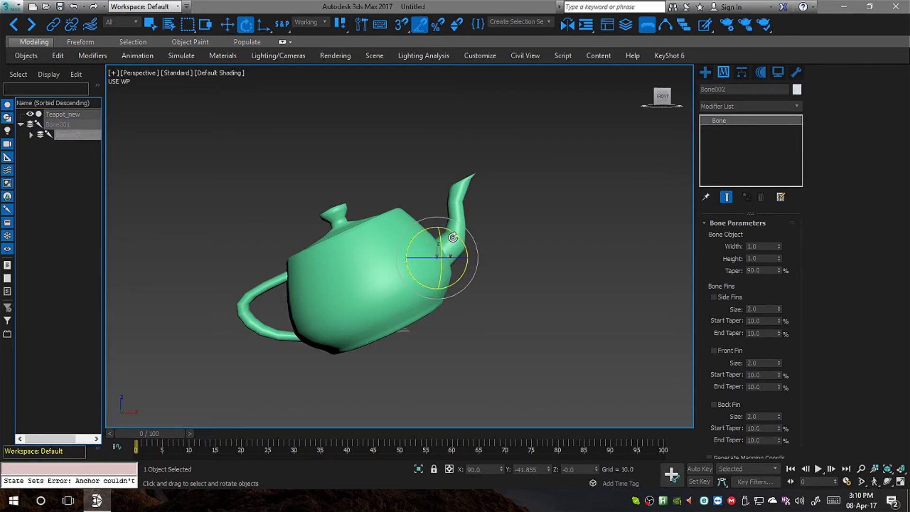
{"action": "left_click_drag", "start_coordinate": [455, 236], "coordinate": [444, 235]}
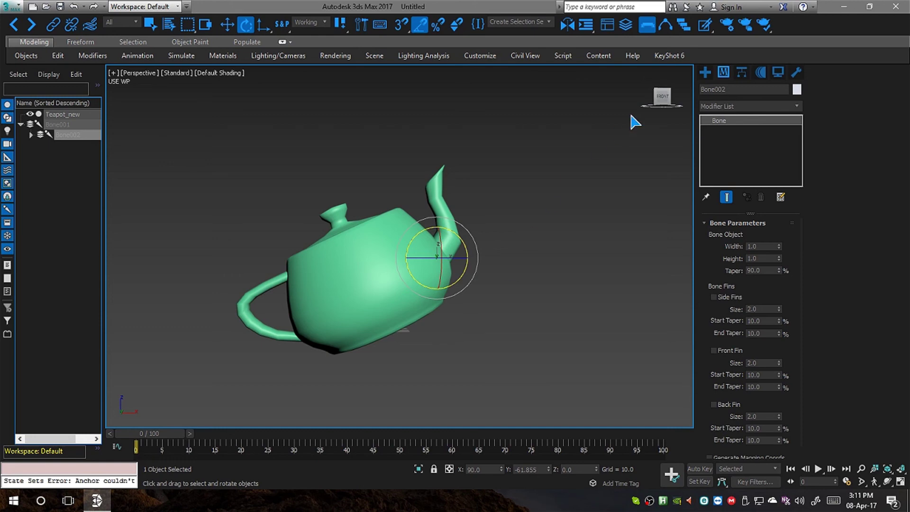
{"action": "mouse_move", "coordinate": [662, 106]}
{"action": "left_mouse_down"}
{"action": "mouse_move", "coordinate": [668, 113]}
{"action": "mouse_move", "coordinate": [666, 102]}
{"action": "mouse_move", "coordinate": [659, 109]}
{"action": "left_mouse_up"}
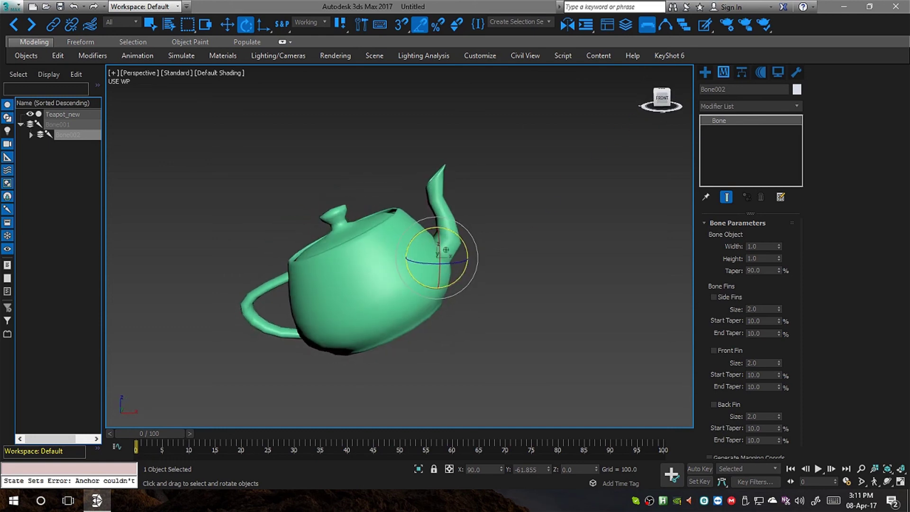
{"action": "left_click", "coordinate": [560, 247]}
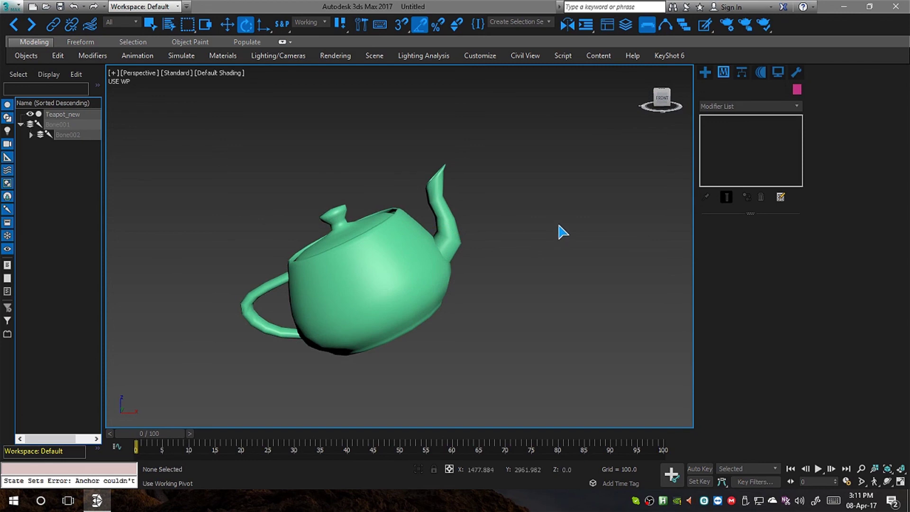